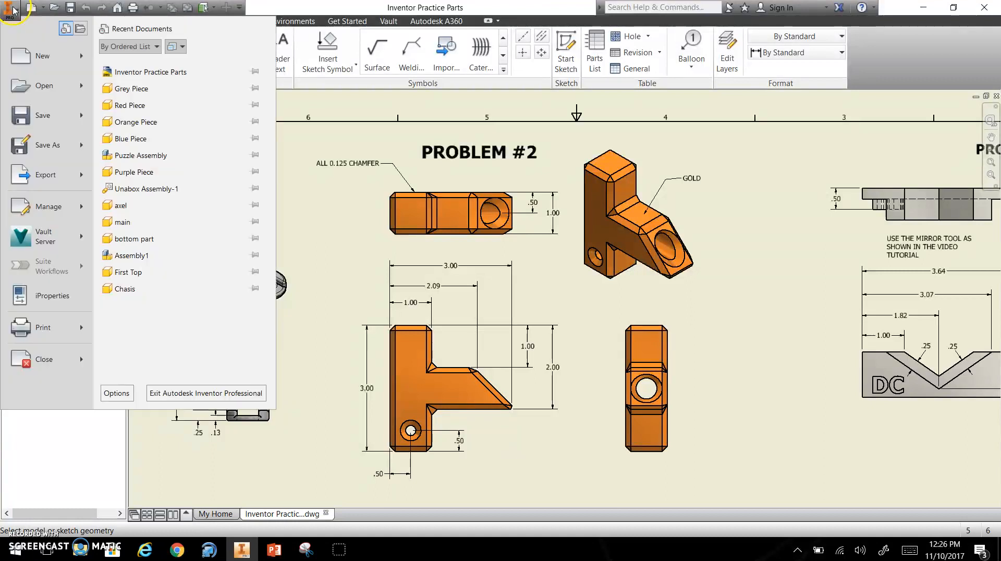
Step: Create a new part from the Standard.ipt template and start a 2D sketch on the YZ plane
click(32, 56)
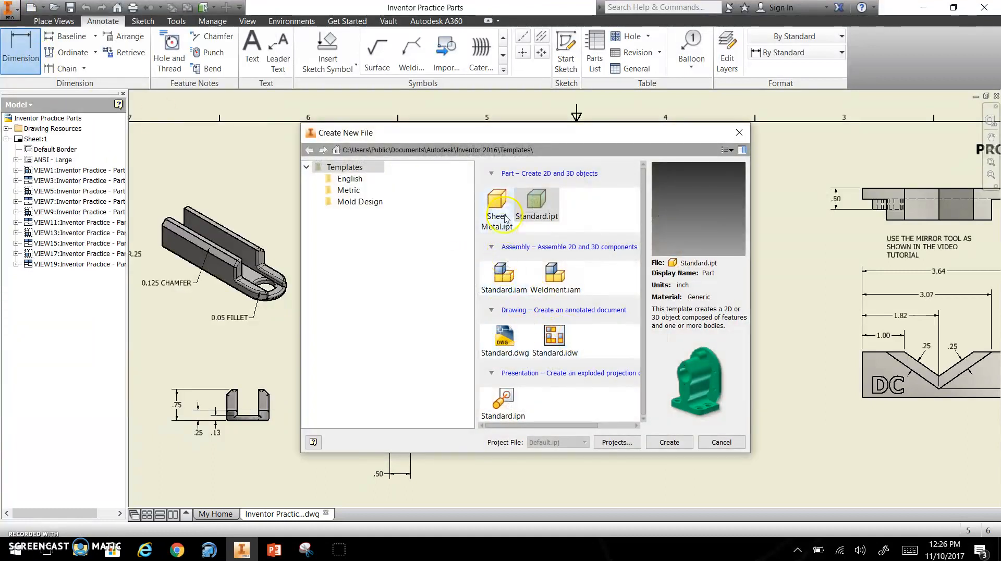
click(537, 208)
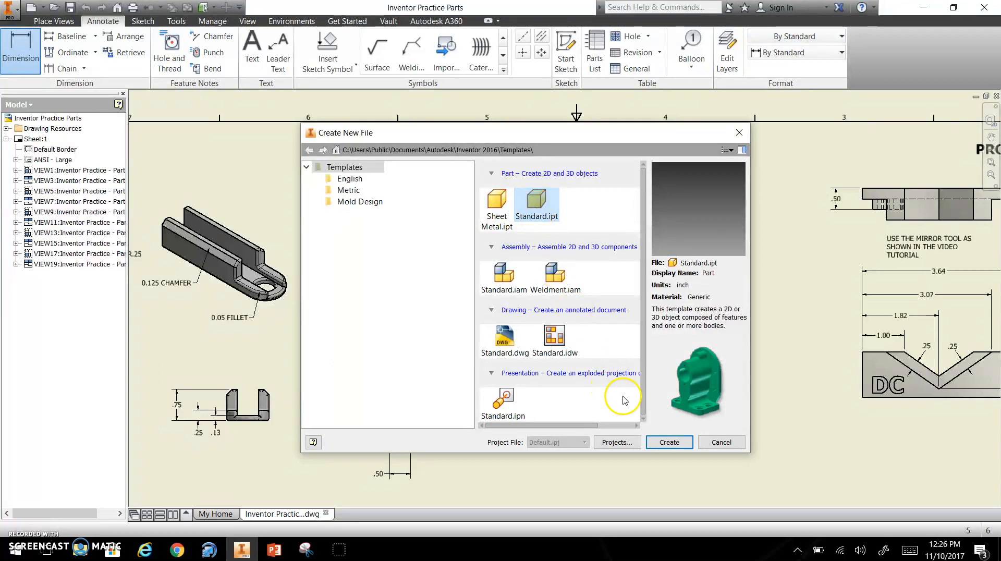
double_click(540, 201)
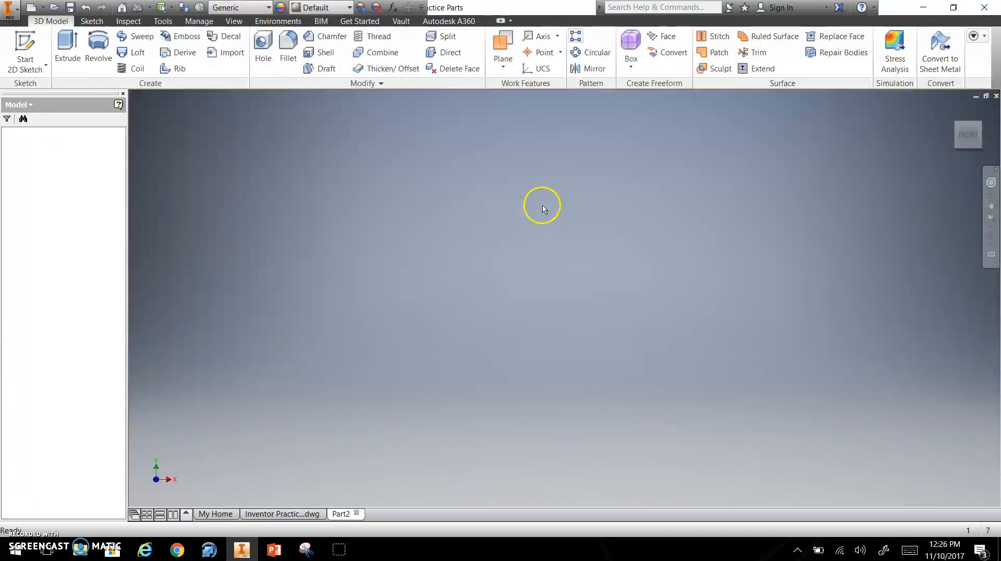
click(21, 40)
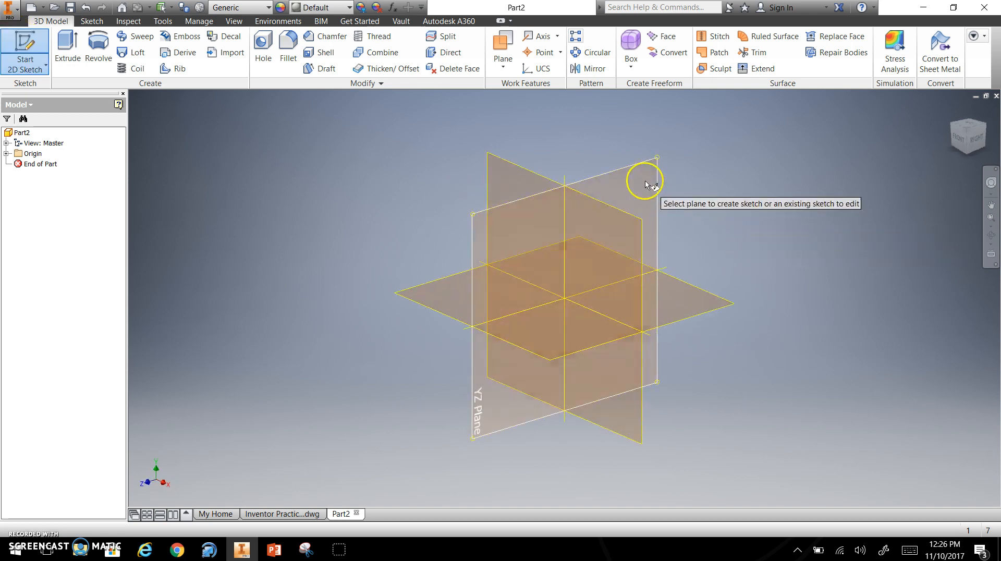
click(646, 184)
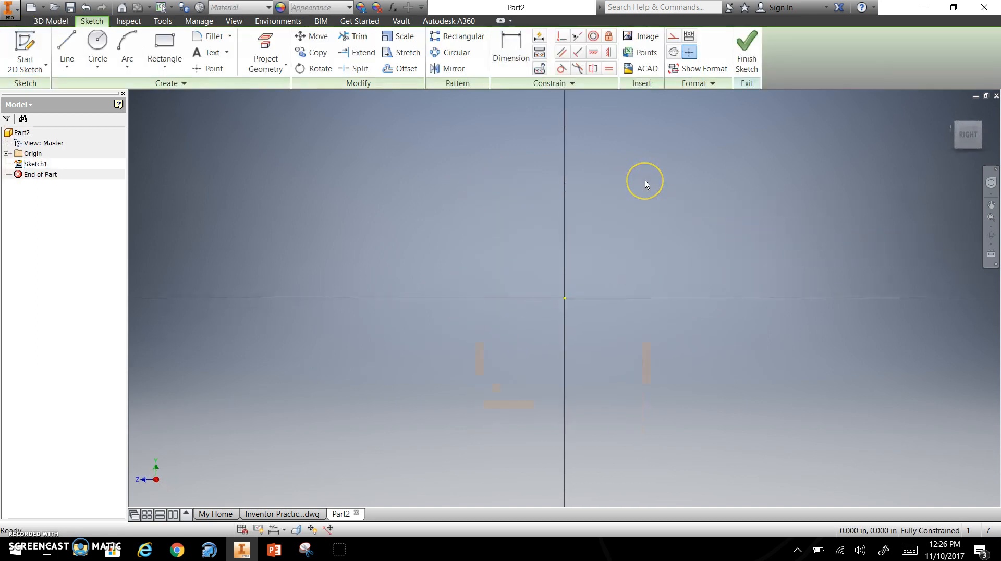
Step: Draw a 3 in vertical line upward from the sketch origin
scroll(628, 241, up, 2)
middle_drag(605, 254, 544, 329)
scroll(544, 329, up, 2)
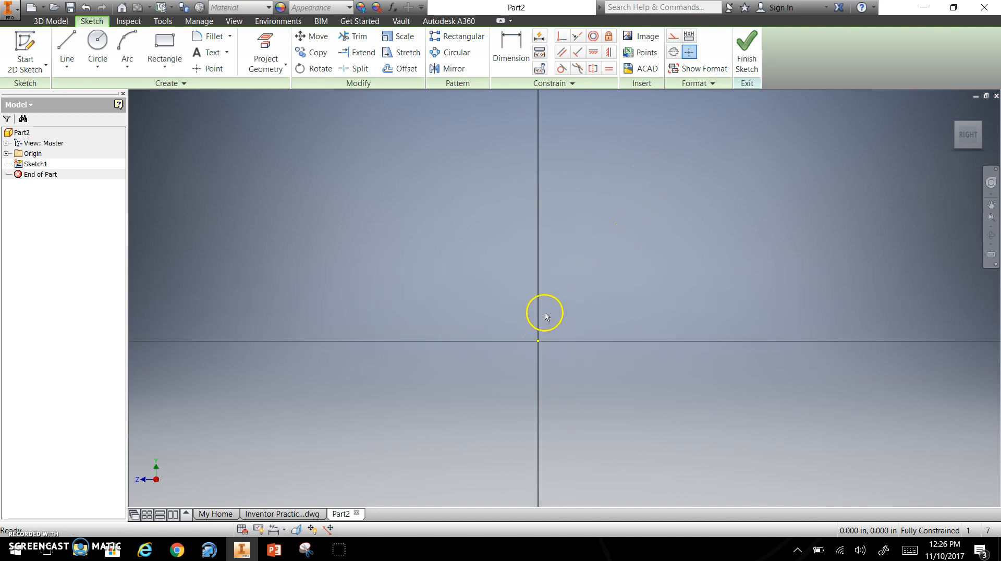
click(67, 42)
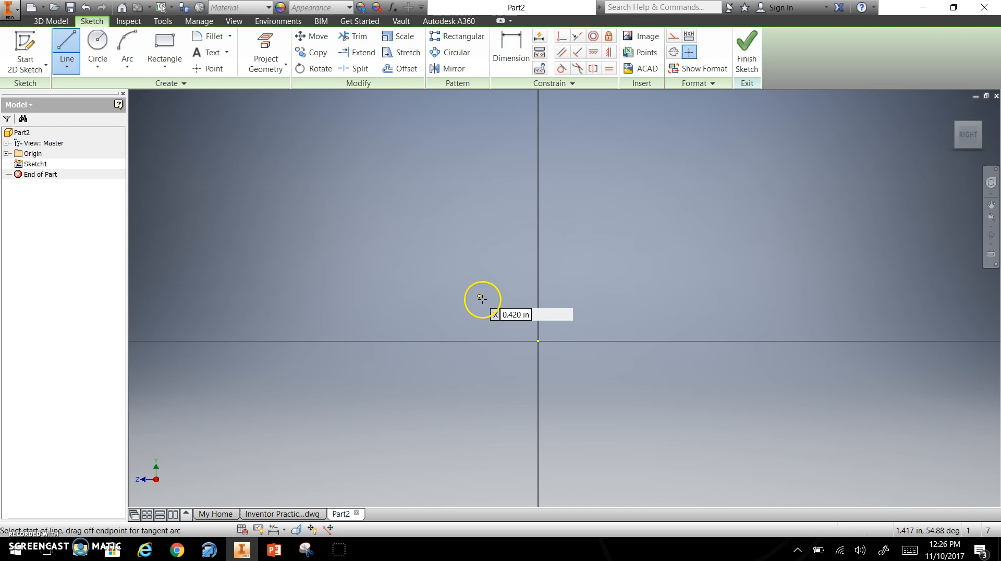
click(539, 341)
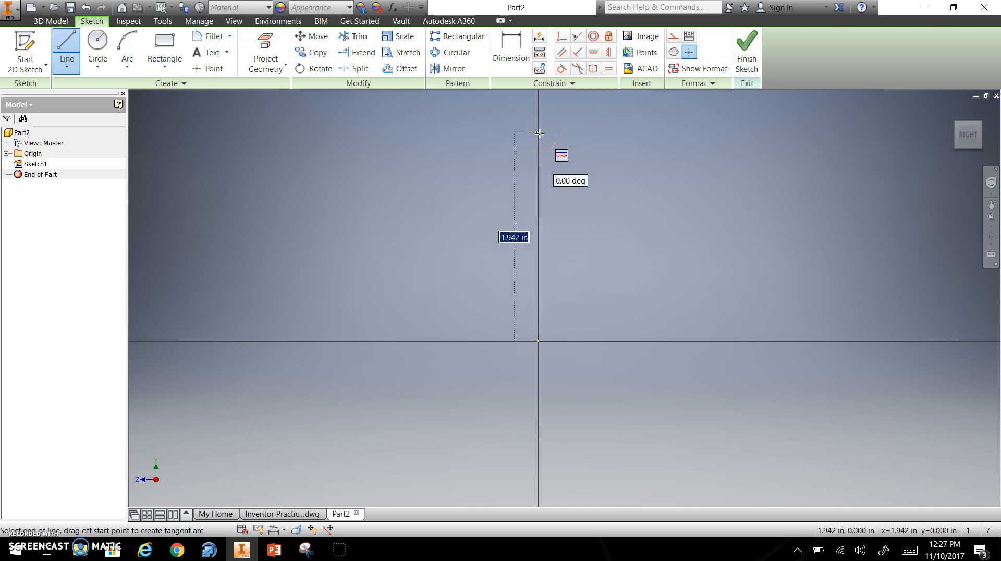
text(3)
key(Return)
Step: Continue the profile with a 1 in horizontal line to the right and a vertical line about 1.28 in long downward
middle_drag(540, 133, 492, 328)
scroll(525, 273, up, 3)
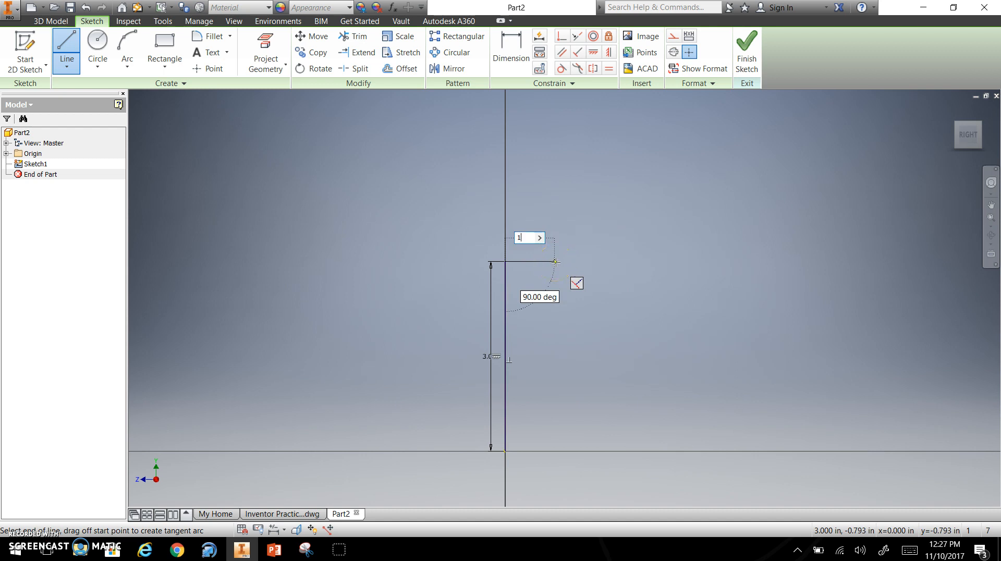
text(1)
key(Return)
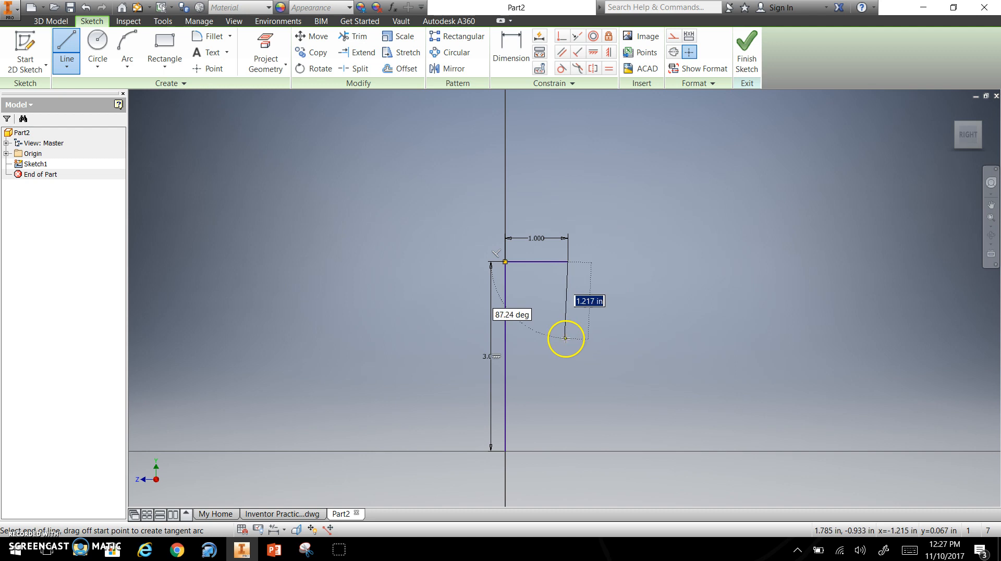
click(569, 343)
key(Escape)
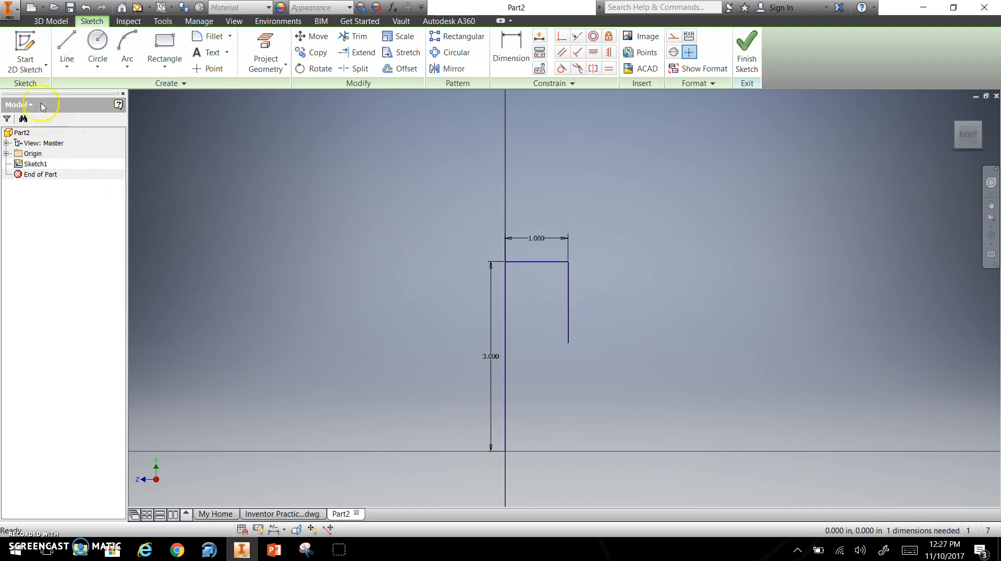
Step: Dimension the short vertical line on the right of the profile at 1 in
click(506, 51)
click(568, 292)
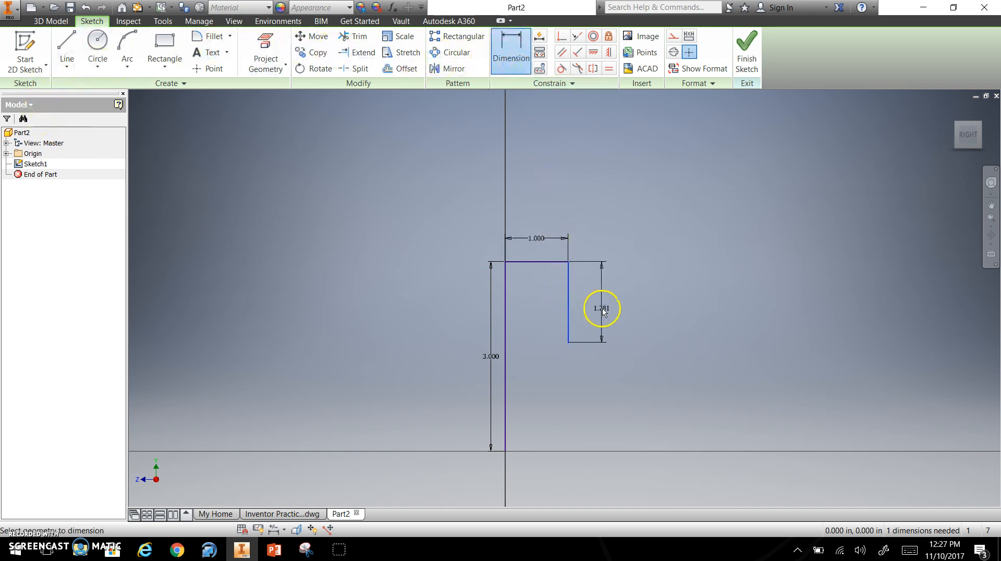
click(604, 309)
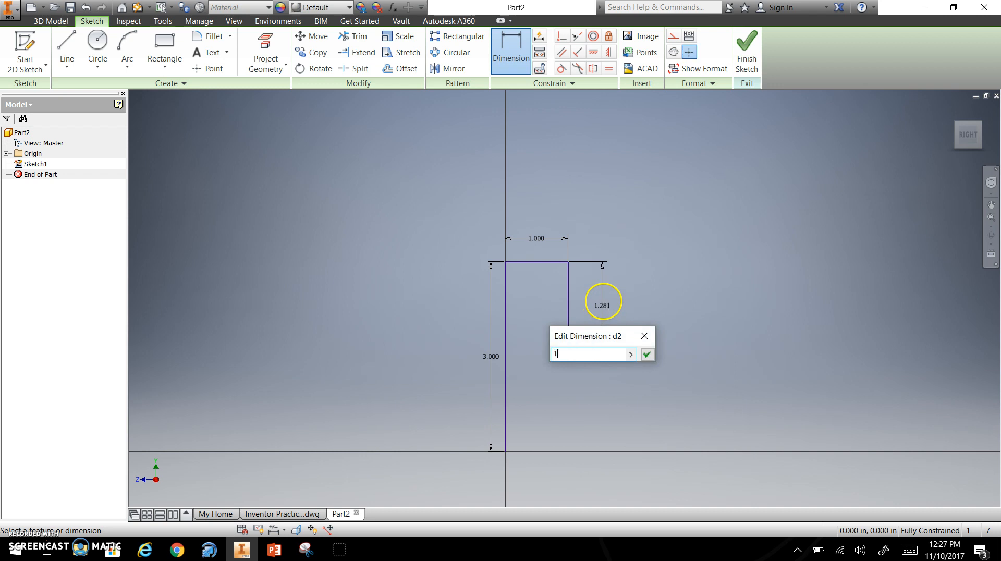
key(Return)
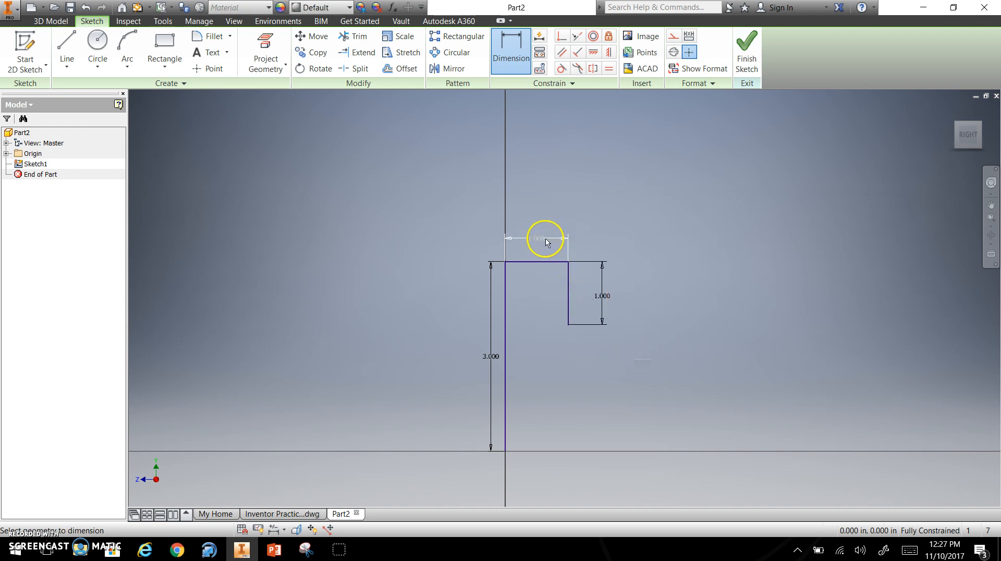
Step: Set the top horizontal line's dimension to 0.5 in and restore it to 1 in
click(547, 242)
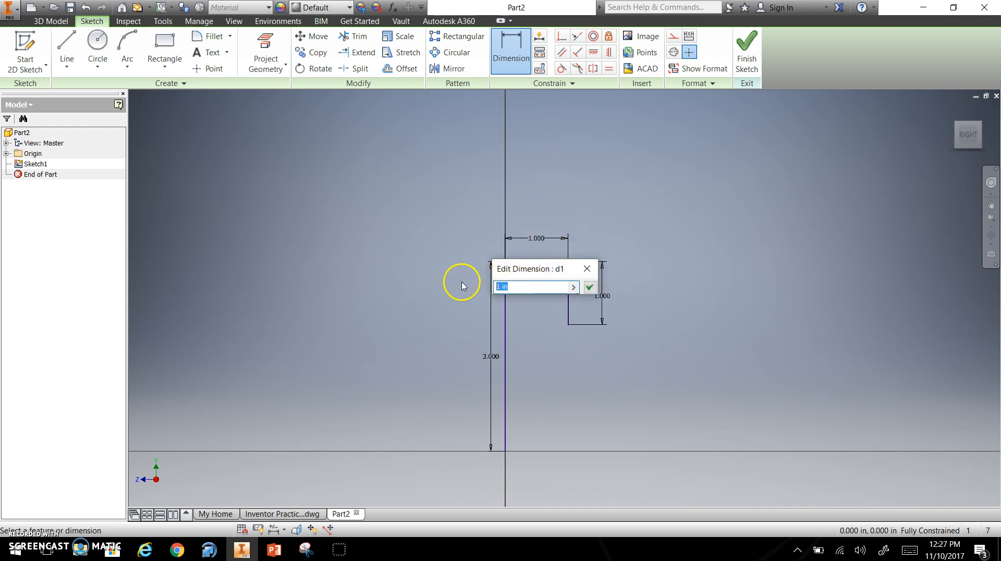
key(Return)
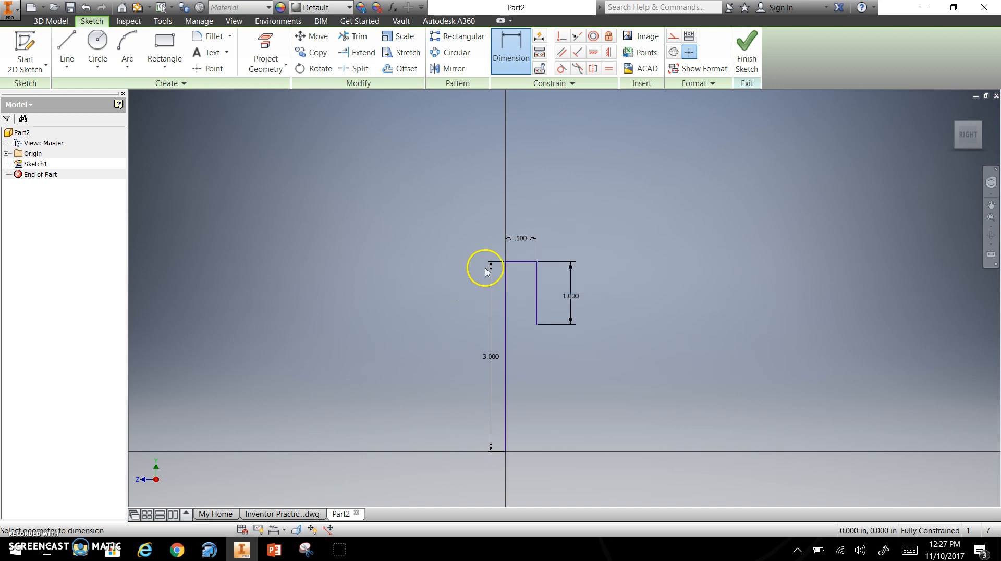
double_click(521, 239)
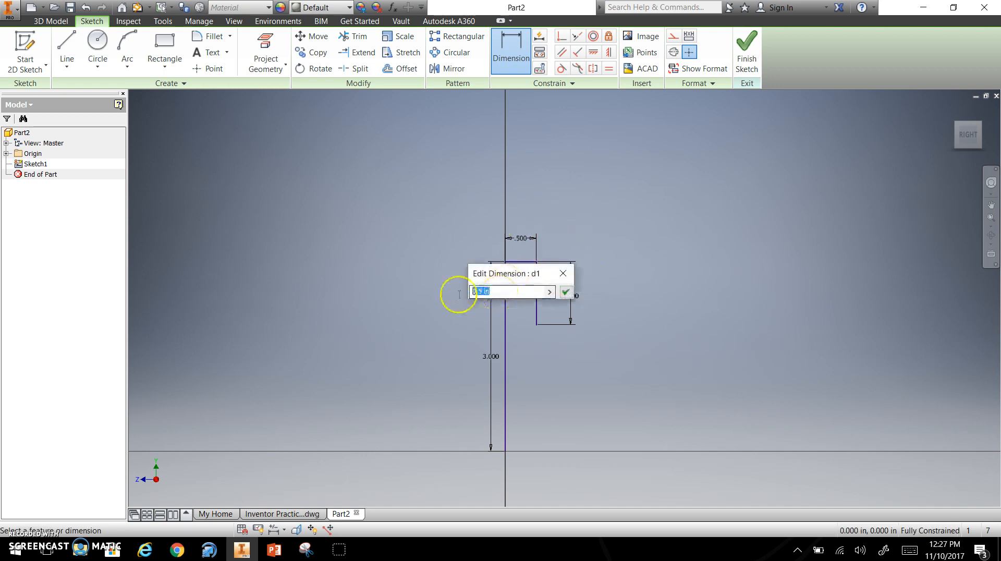
key(Return)
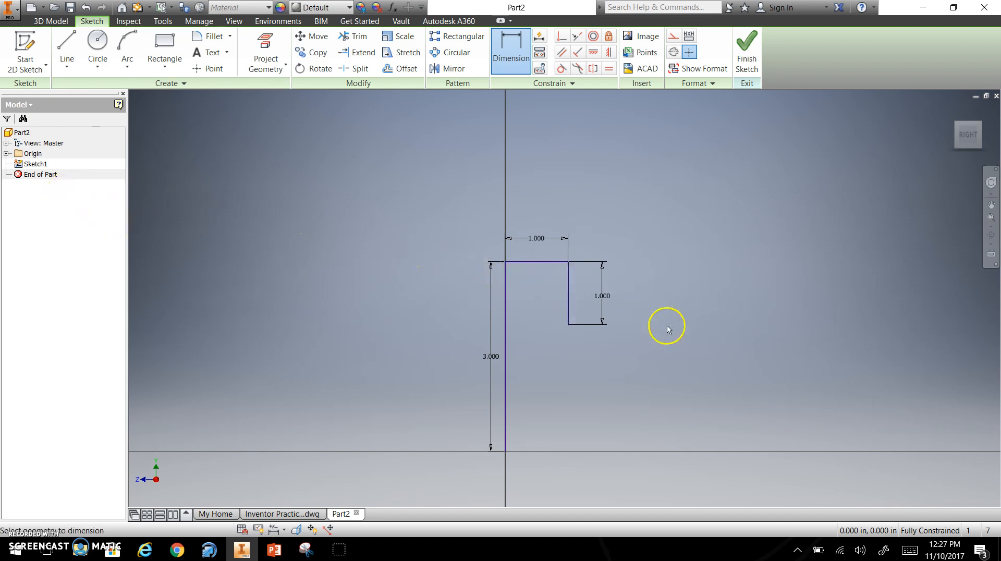
Step: Draw a 2.09 in horizontal line to the right from the lower end of the short vertical line
click(69, 35)
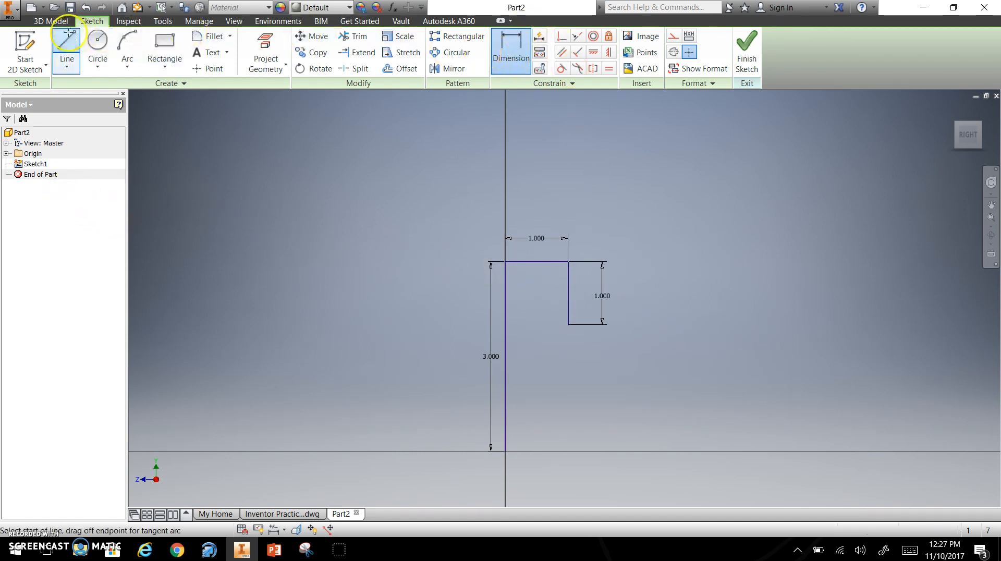
click(568, 325)
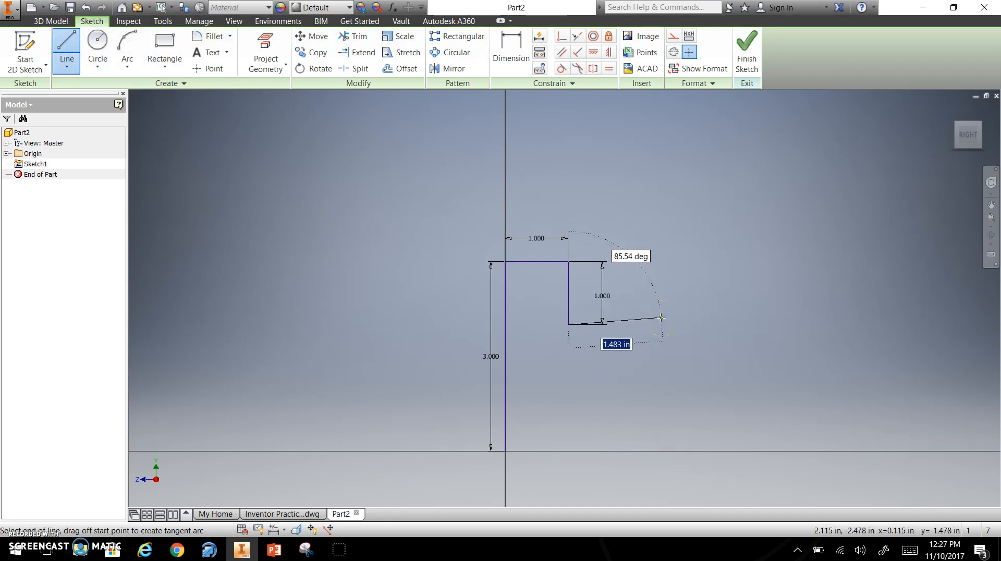
click(674, 325)
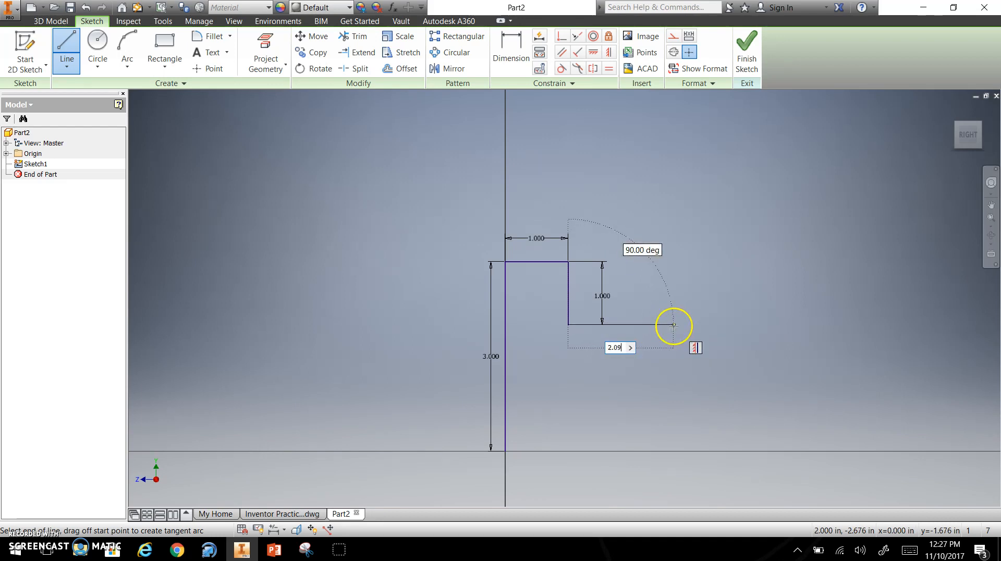
text(2.09)
key(Return)
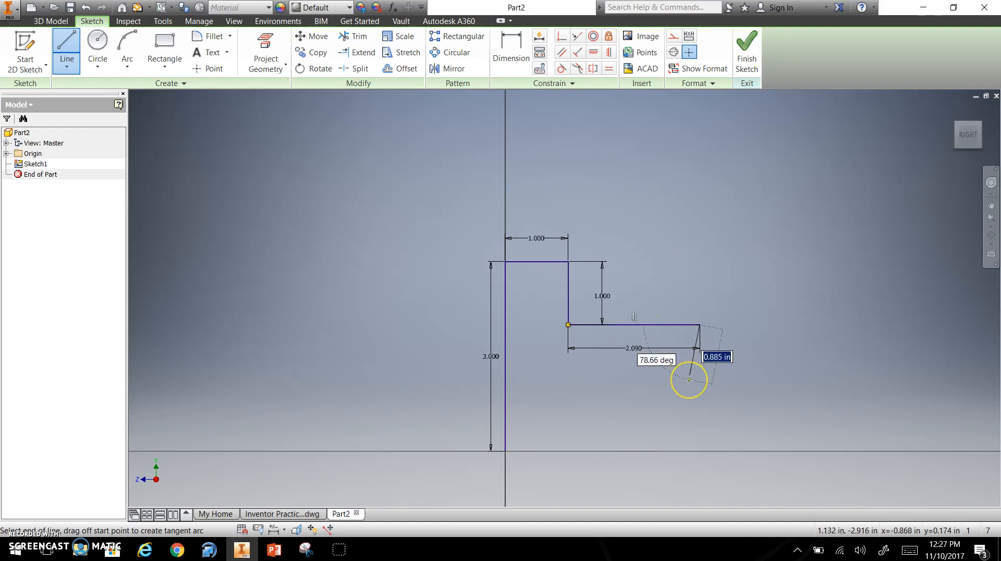
Step: Draw a line slanting down and left from the arm's free end and place an angle dimension between it and the horizontal line
click(682, 380)
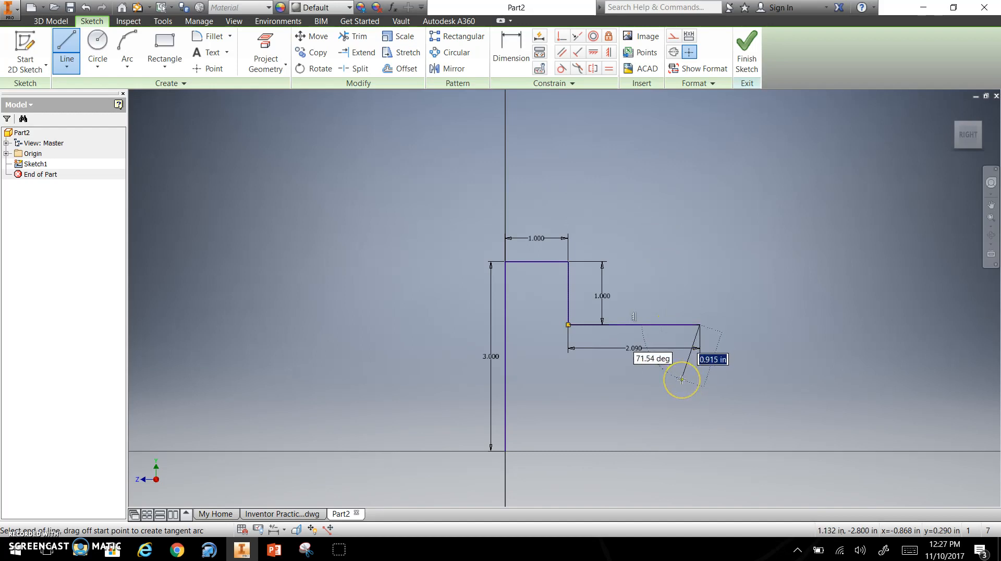
click(667, 402)
key(Escape)
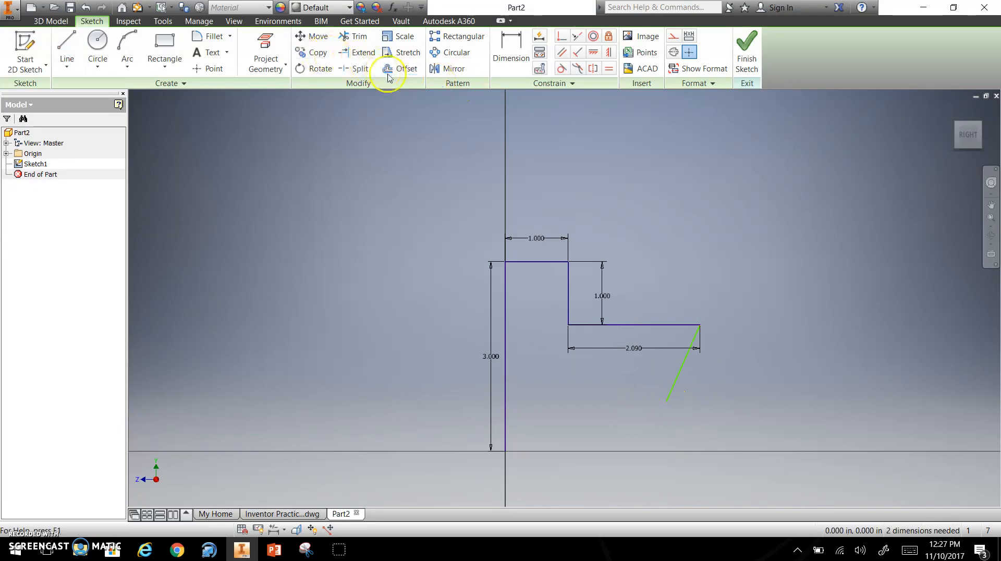
click(511, 52)
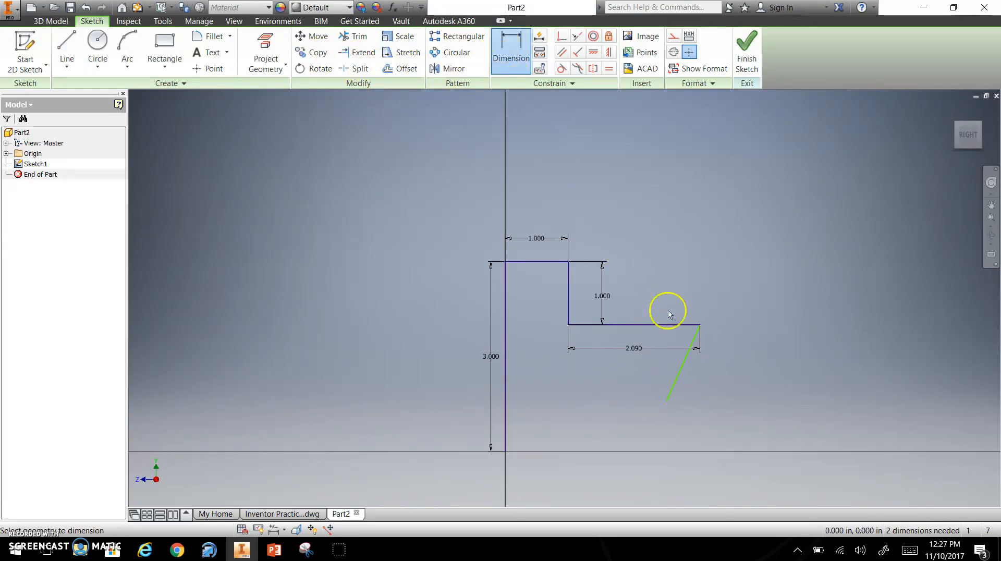
click(673, 328)
click(684, 355)
click(610, 399)
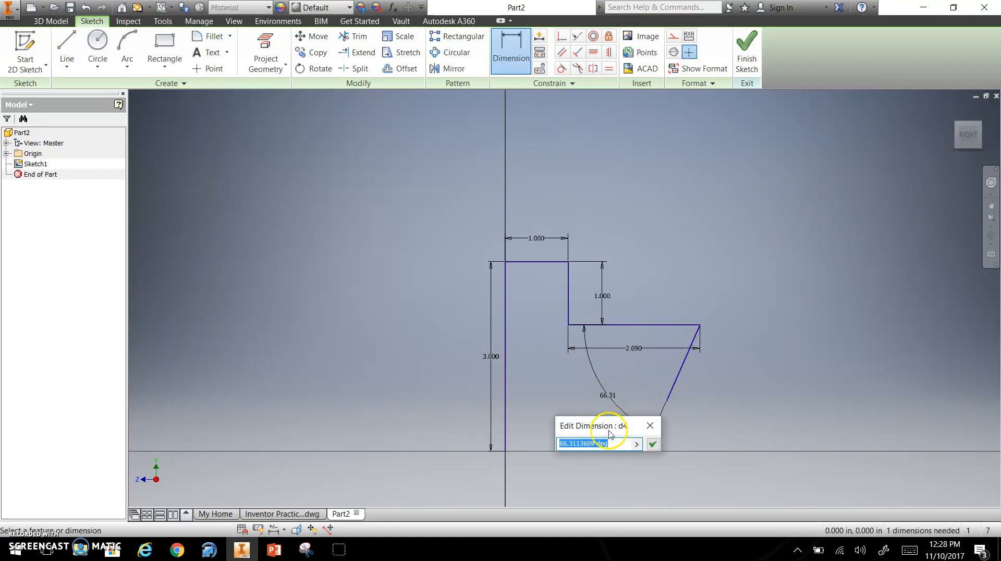
Step: Cancel the angle edit and undo the angle dimension and the slanted line
click(650, 426)
key(Escape)
key(ctrl+z)
key(ctrl+z)
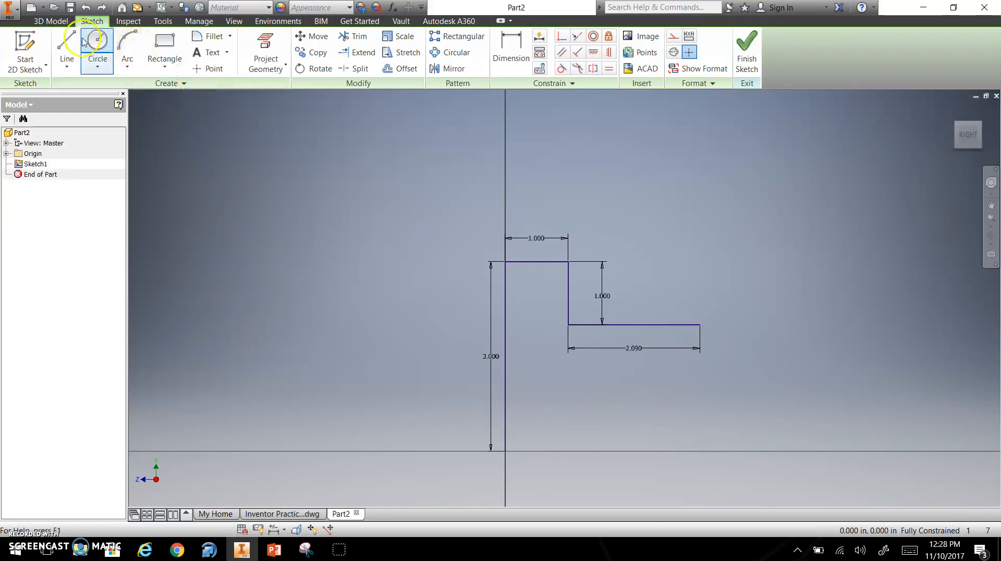
Step: Draw the profile's lower side from the origin: 1 in to the right, 1 in up and 2 in to the right
click(67, 44)
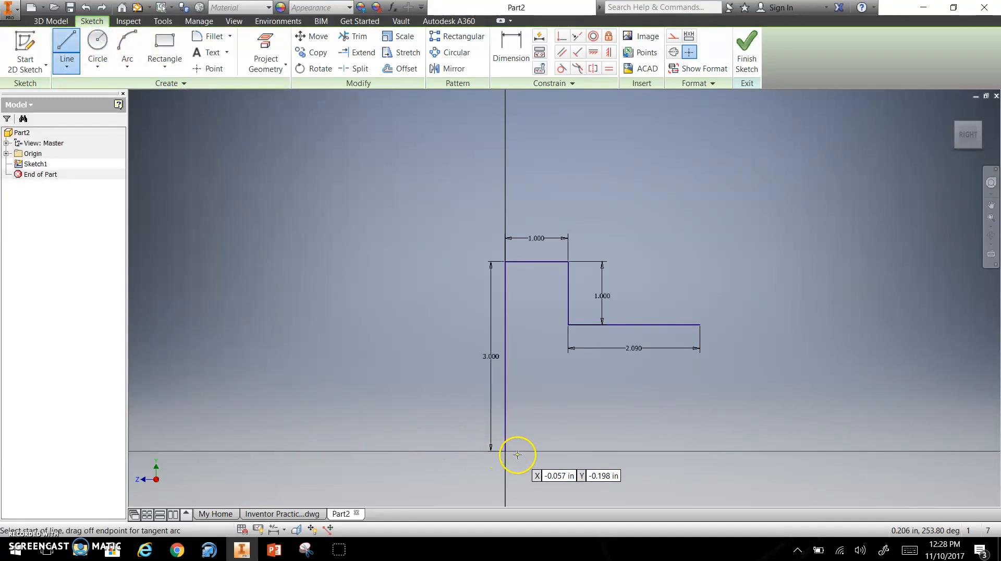
click(505, 451)
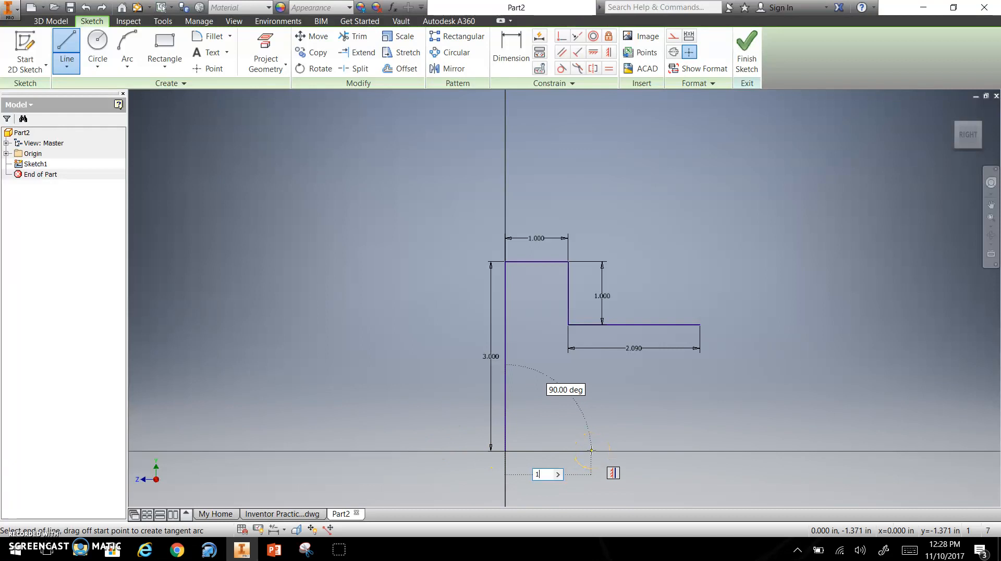
text(1)
key(Return)
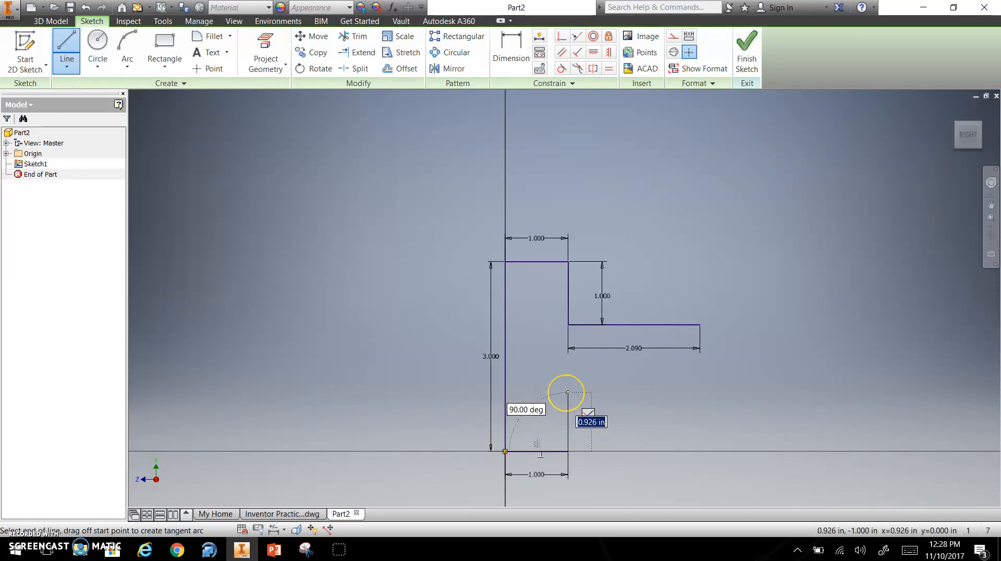
text(1)
key(Return)
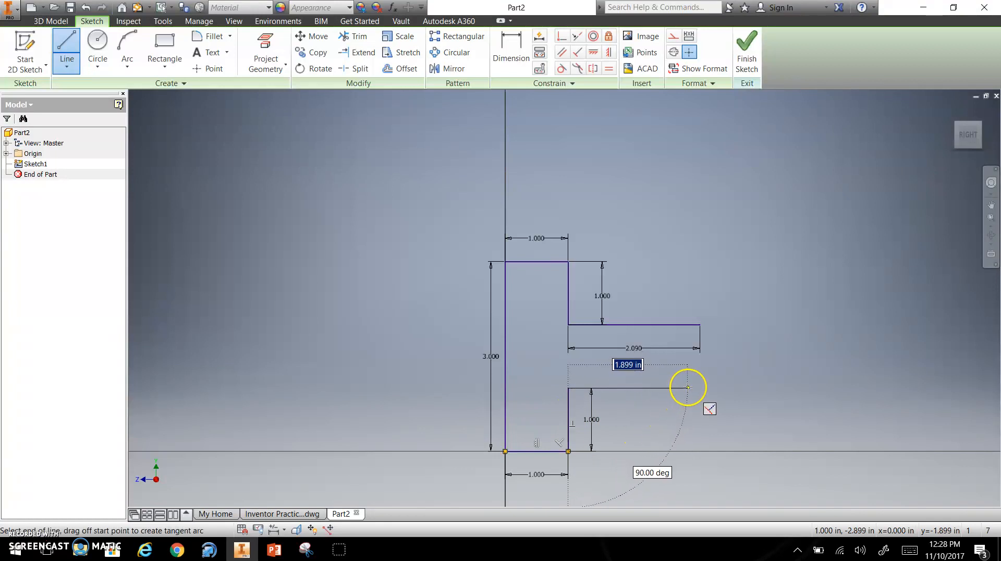
key(Return)
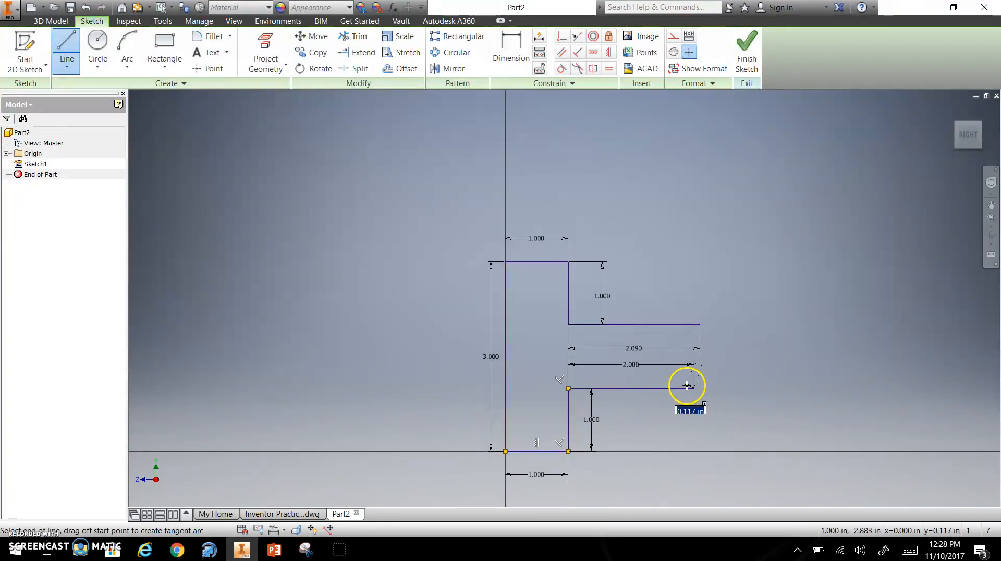
key(Escape)
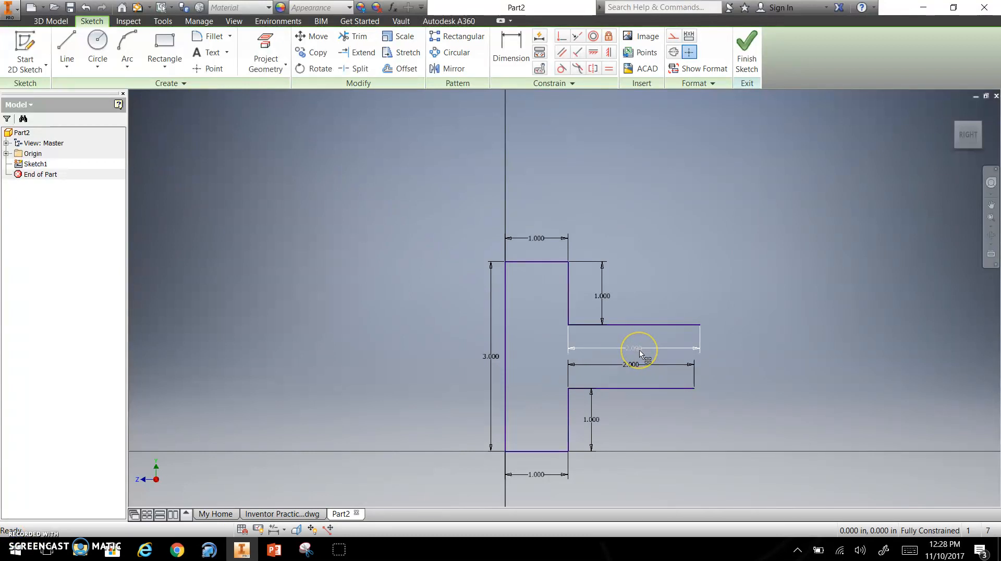
Step: Replace the upper arm line's length dimension with a 2.9 in horizontal dimension from the long vertical edge to the arm's free end
key(Delete)
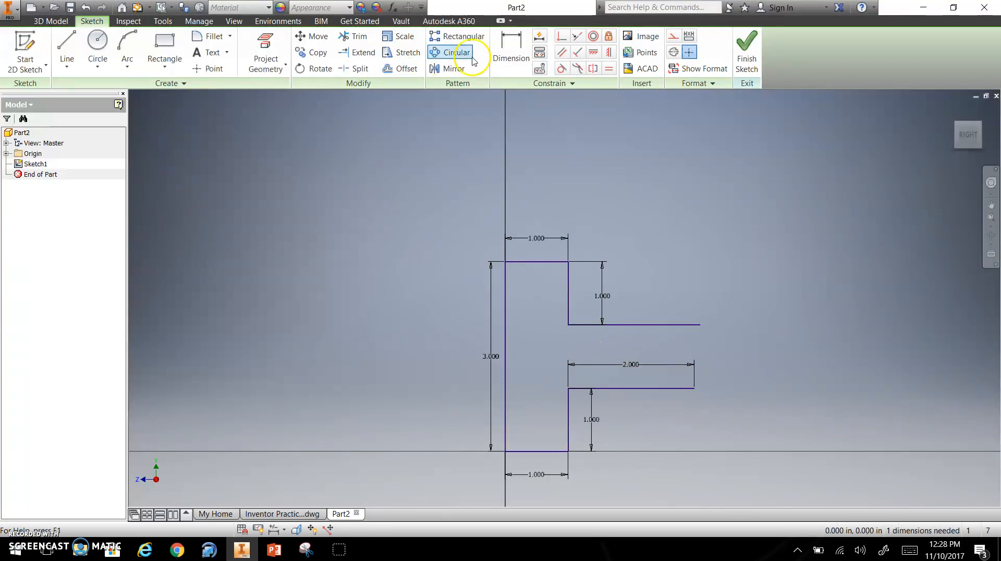
click(511, 50)
click(505, 292)
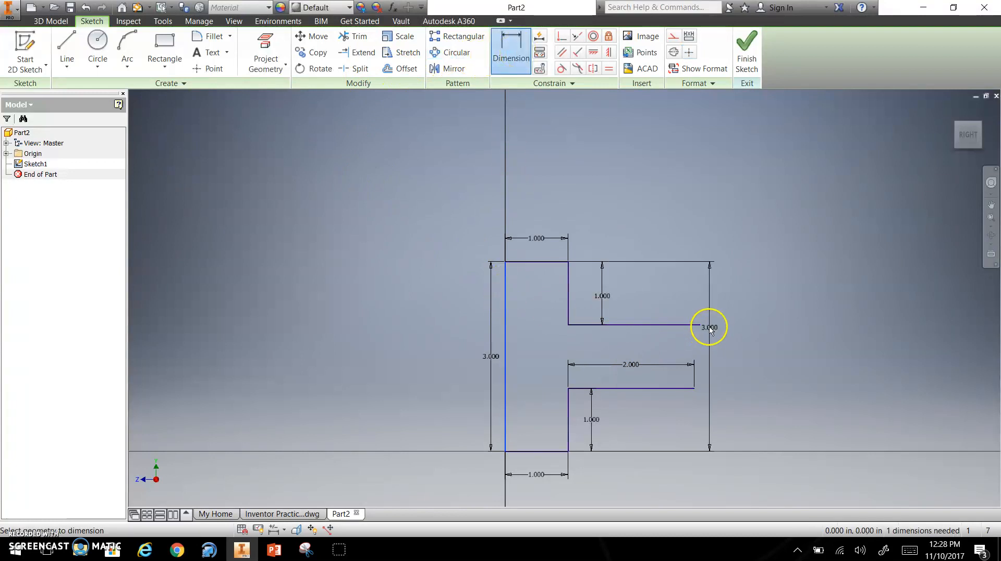
click(700, 324)
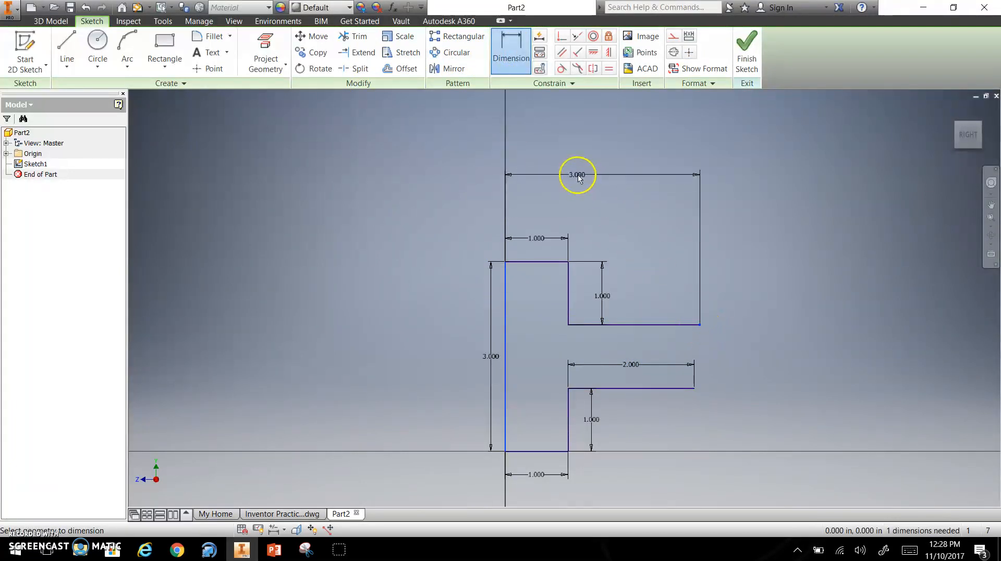
click(580, 179)
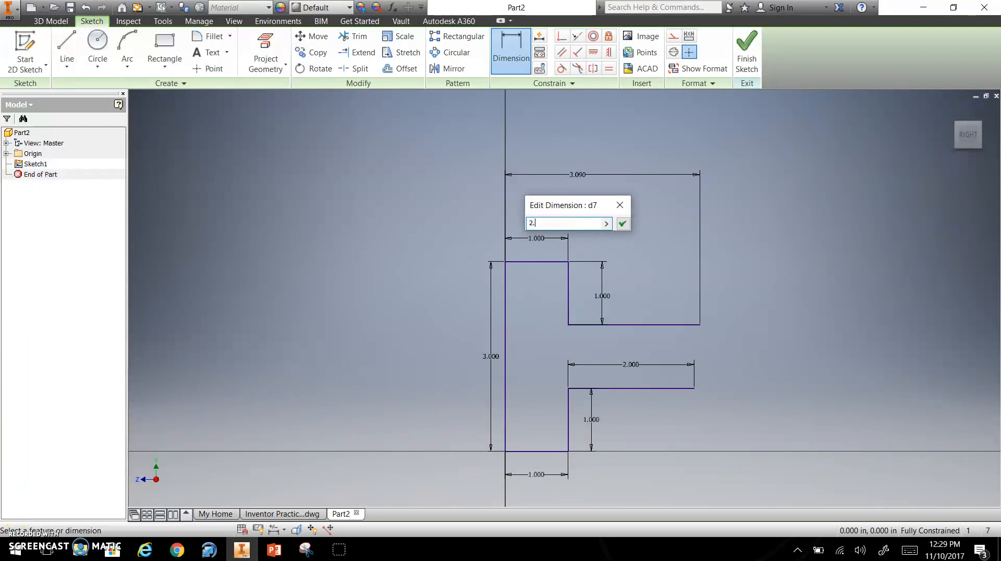
key(Return)
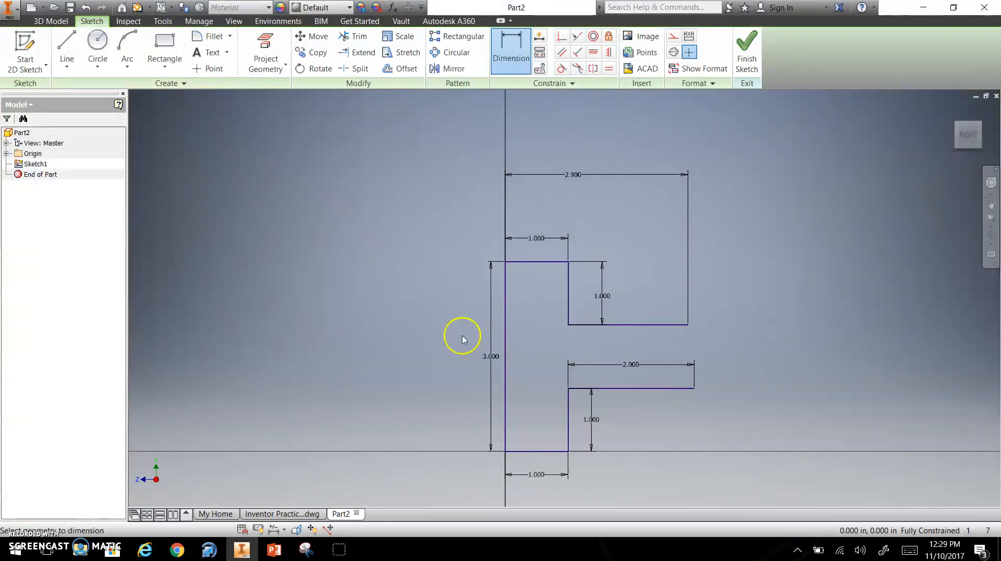
key(Escape)
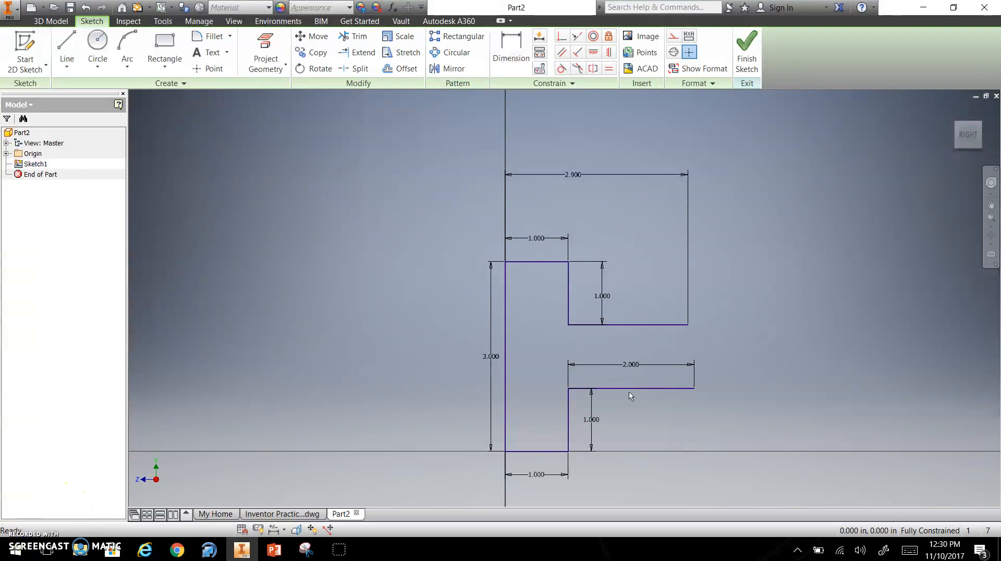
Step: Set the horizontal dimension from the long vertical edge to the upper arm's free end to 2.09 in
double_click(573, 174)
click(529, 224)
text(09)
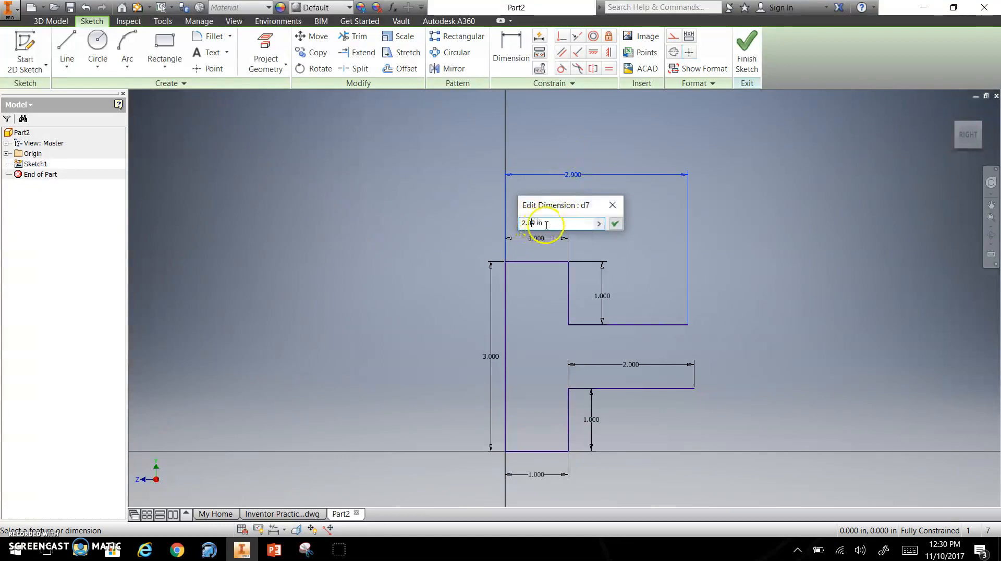
click(616, 224)
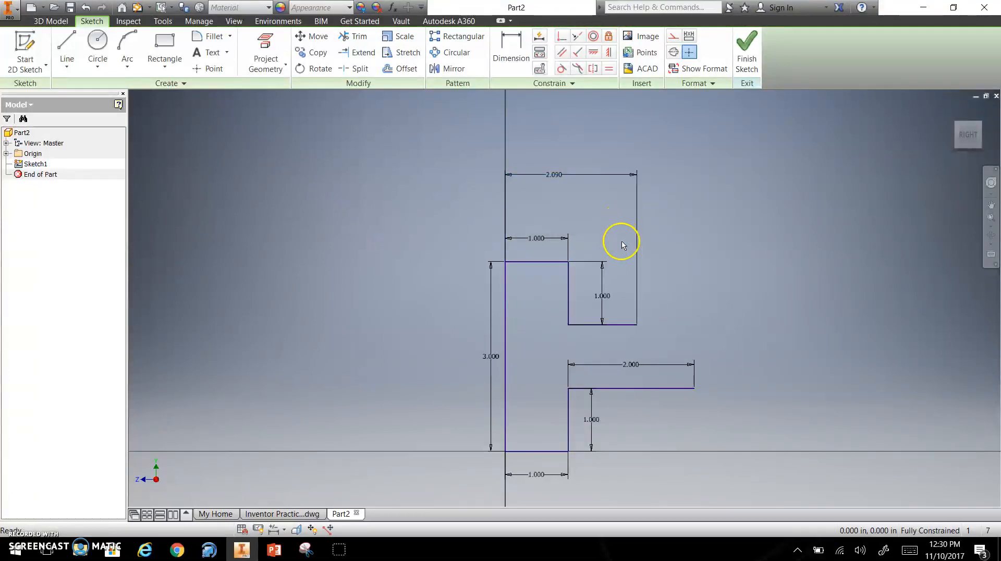
Step: Close the profile with a slanted line from the lower arm's free end to the upper arm's free end
click(67, 48)
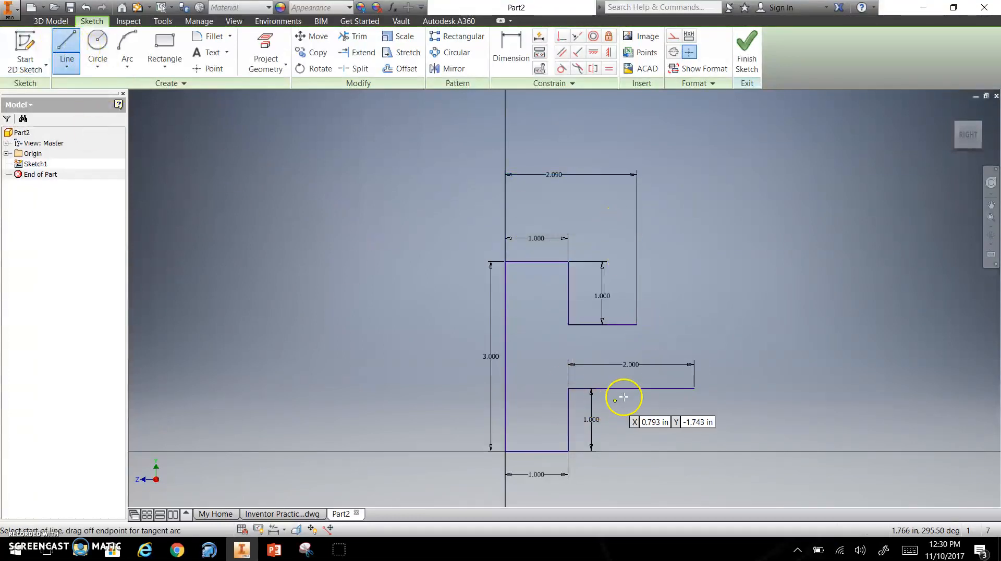
click(694, 388)
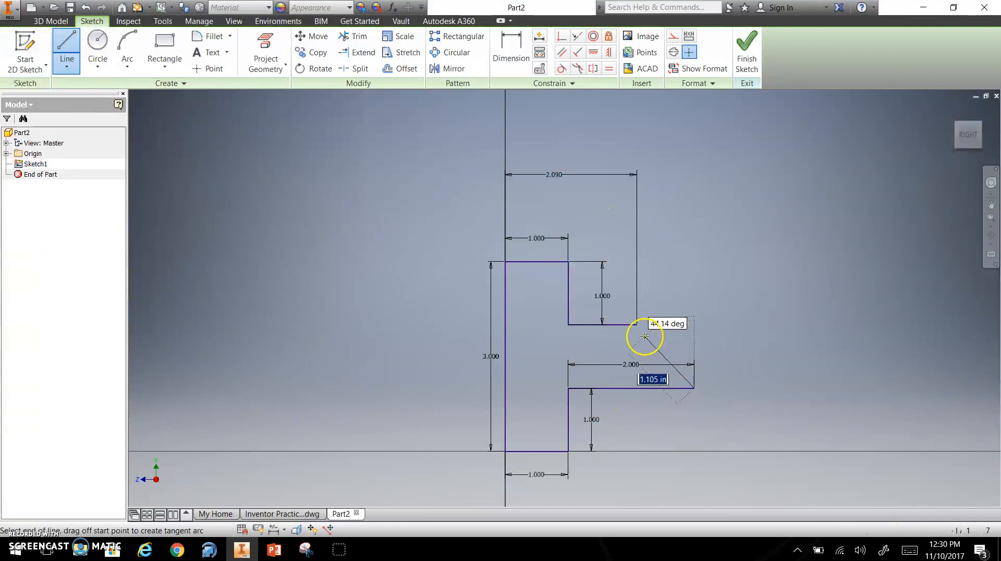
click(637, 325)
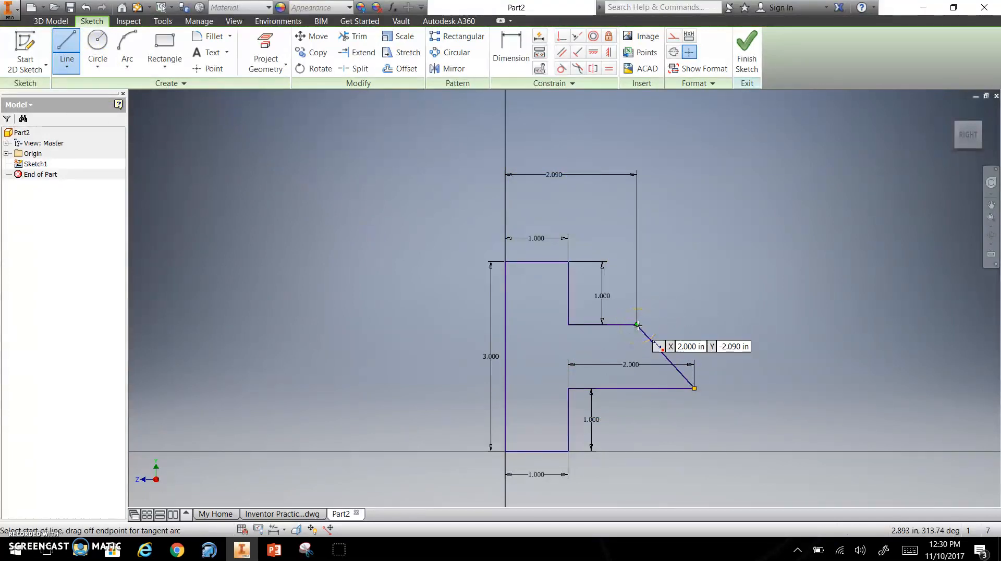
click(642, 312)
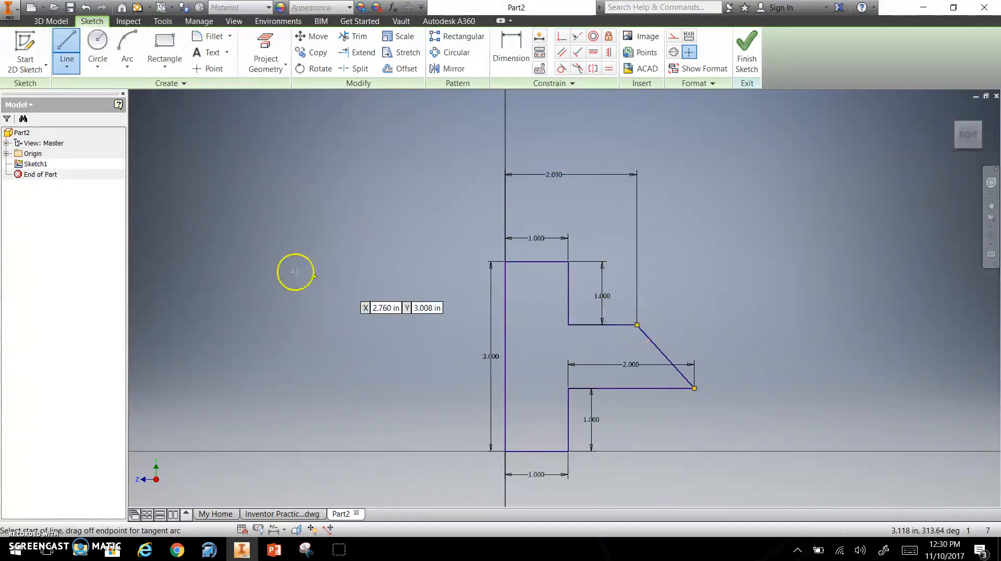
Step: Draw a 0.5 in diameter circle inside the lower part of the profile's vertical section
click(94, 40)
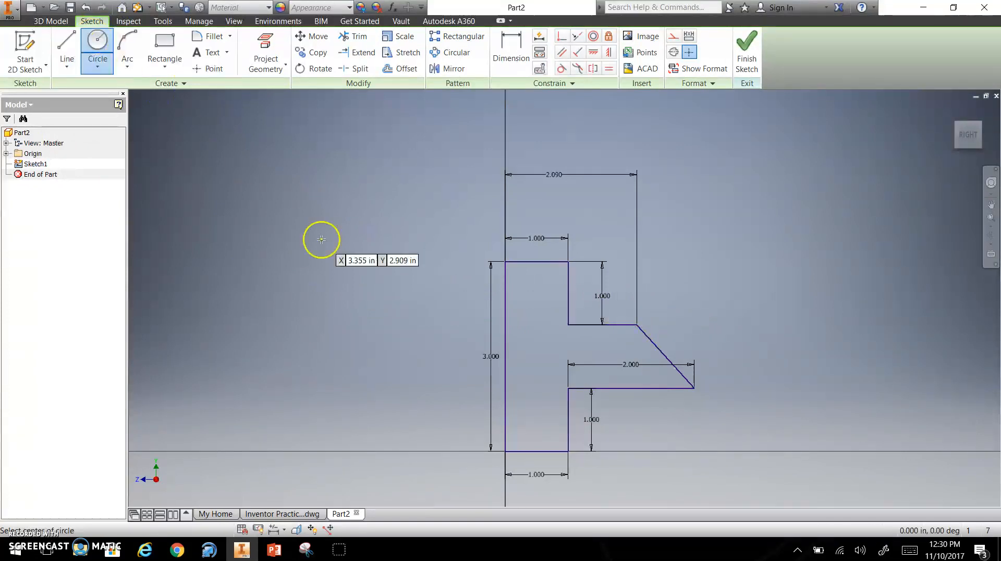
click(537, 416)
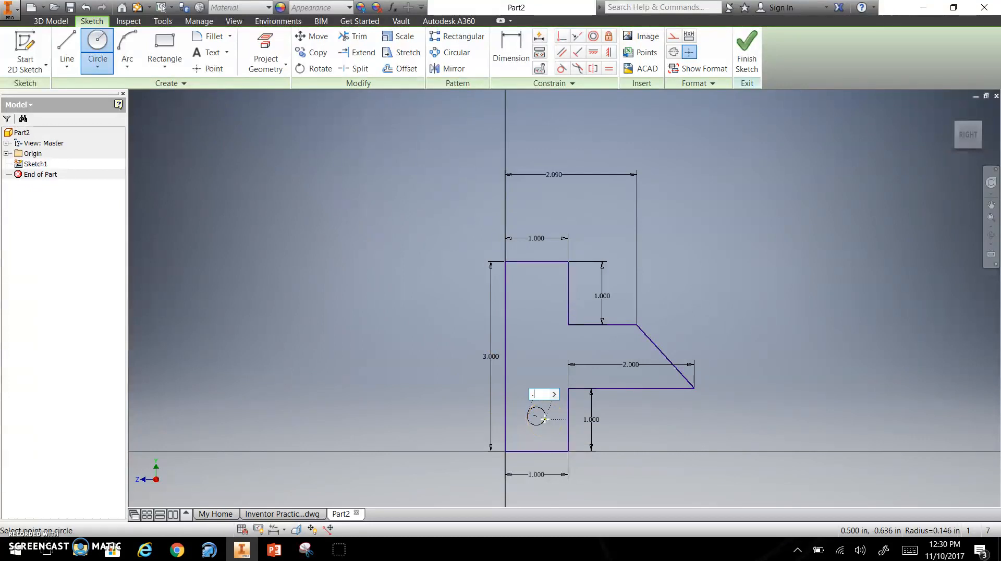
key(Return)
key(Escape)
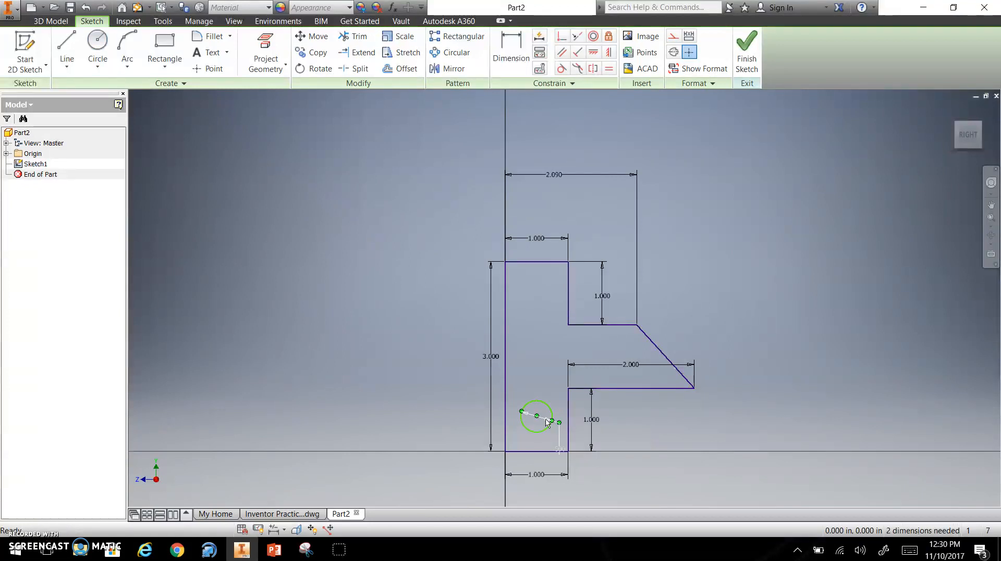
Step: Dimension the circle's centre 0.5 in above the profile's bottom edge
click(511, 55)
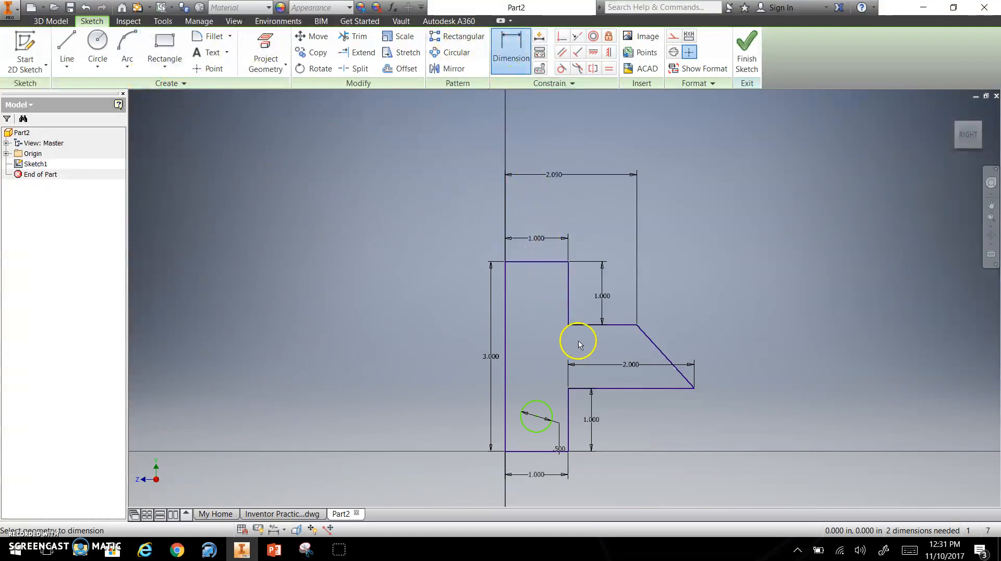
click(545, 451)
click(537, 417)
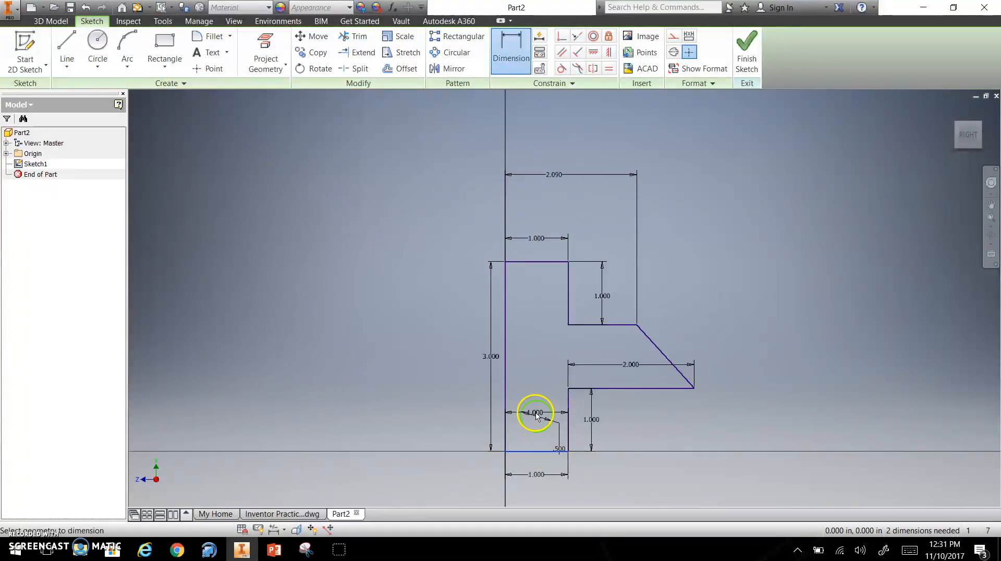
click(420, 431)
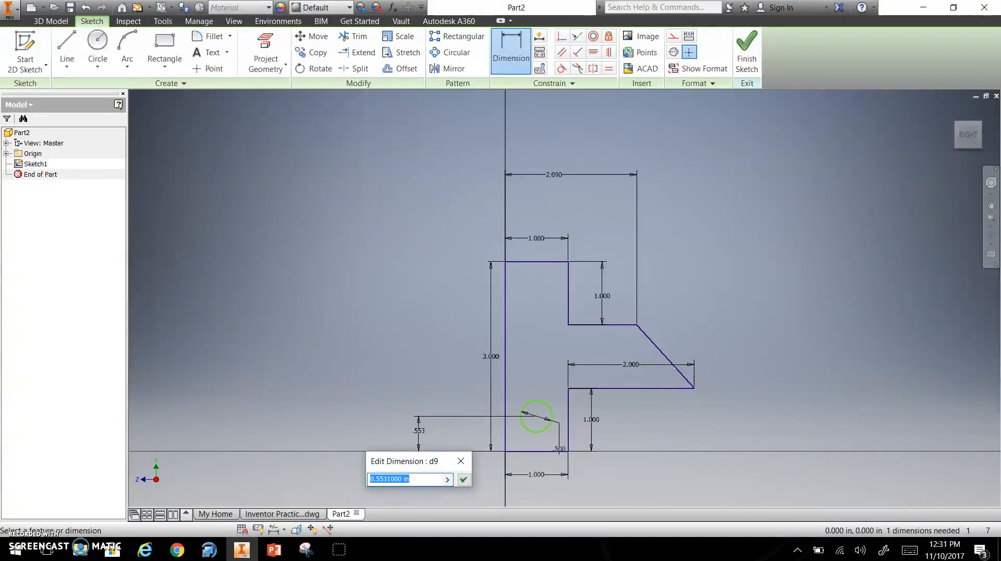
text(.5)
key(Return)
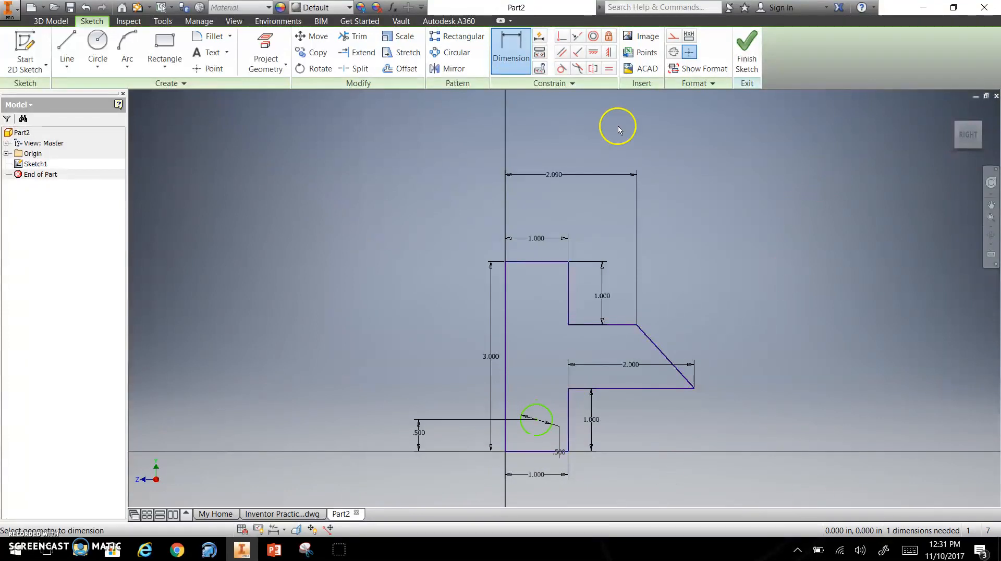
Step: Dimension the circle's centre 0.5 in horizontally from the profile's long vertical edge
click(511, 62)
click(507, 431)
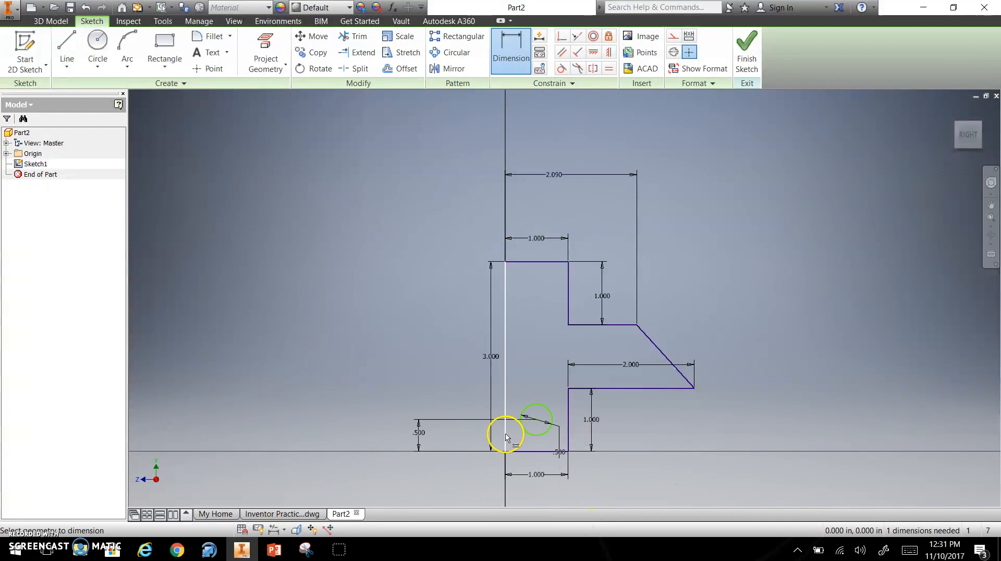
middle_drag(479, 479, 483, 418)
click(476, 426)
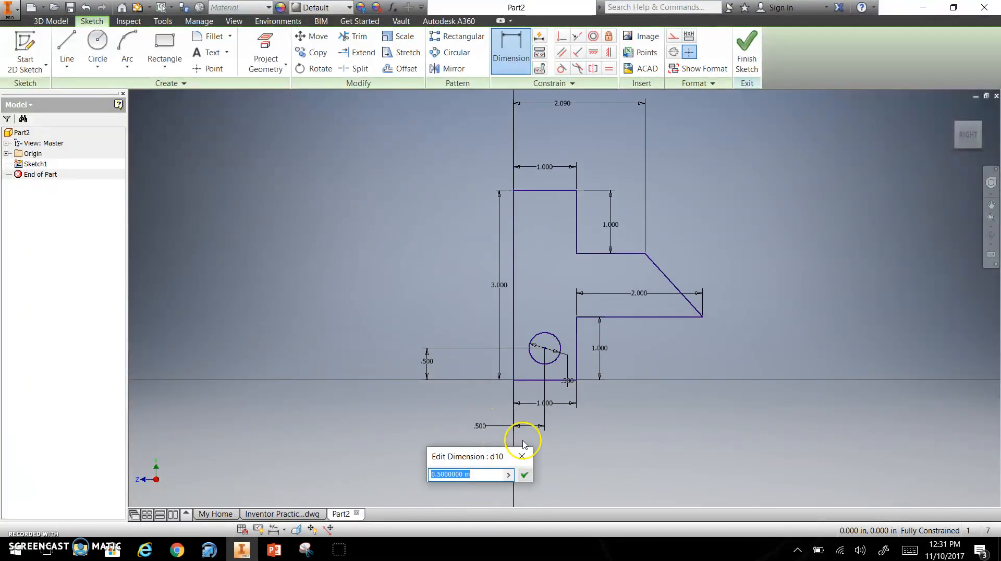
key(Return)
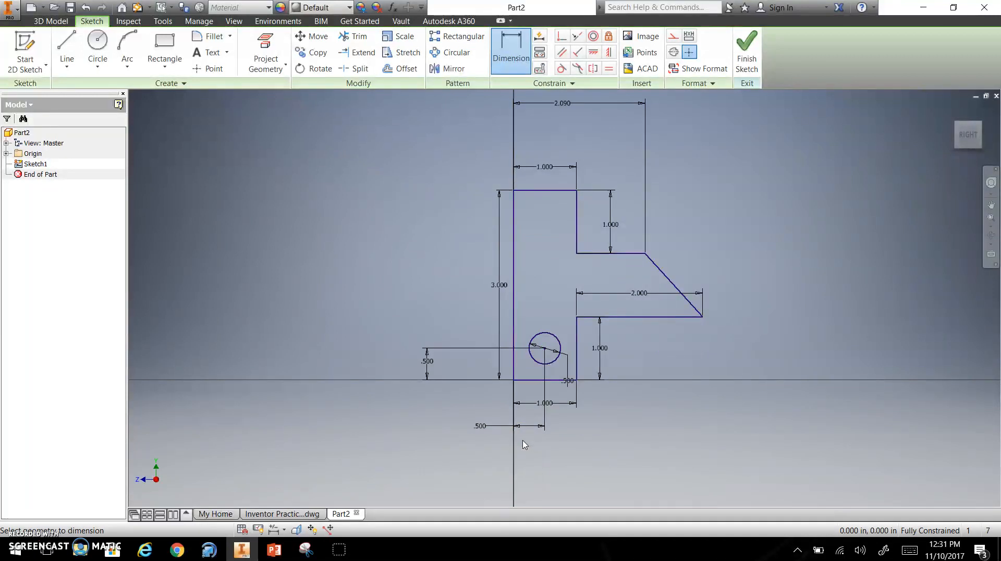
Step: Finish the sketch and extrude the profile around the hole by a distance of 1 in
click(750, 49)
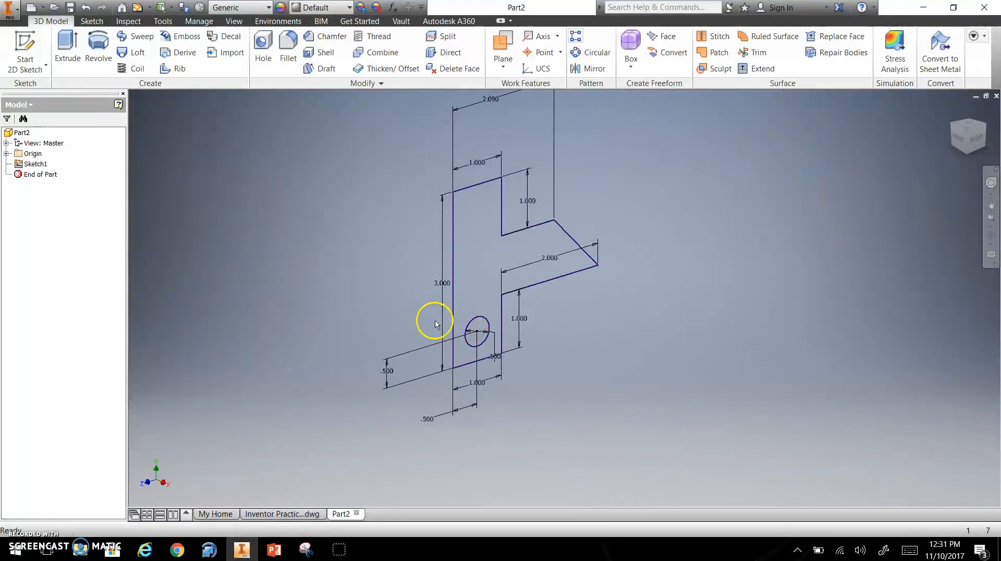
click(67, 49)
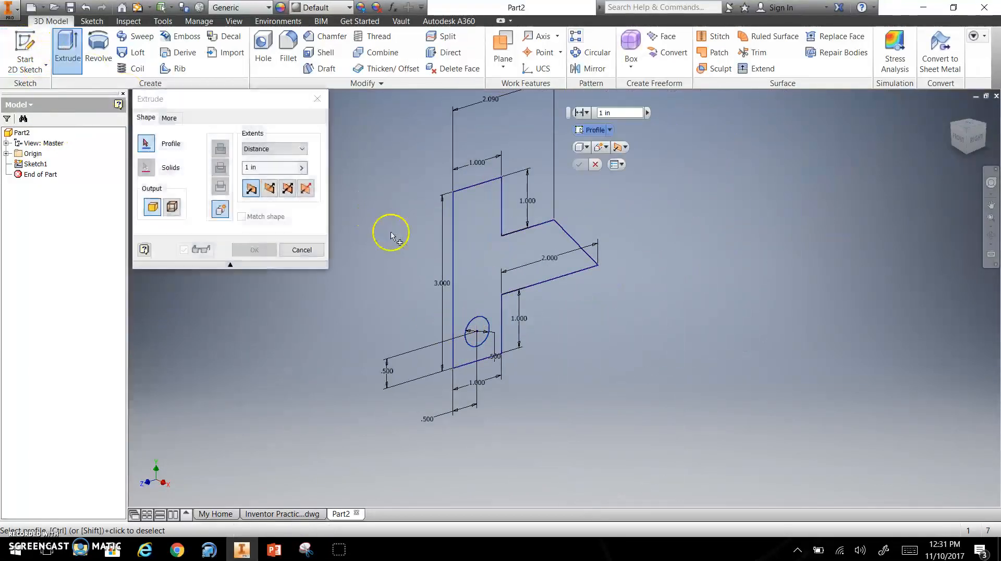
click(507, 249)
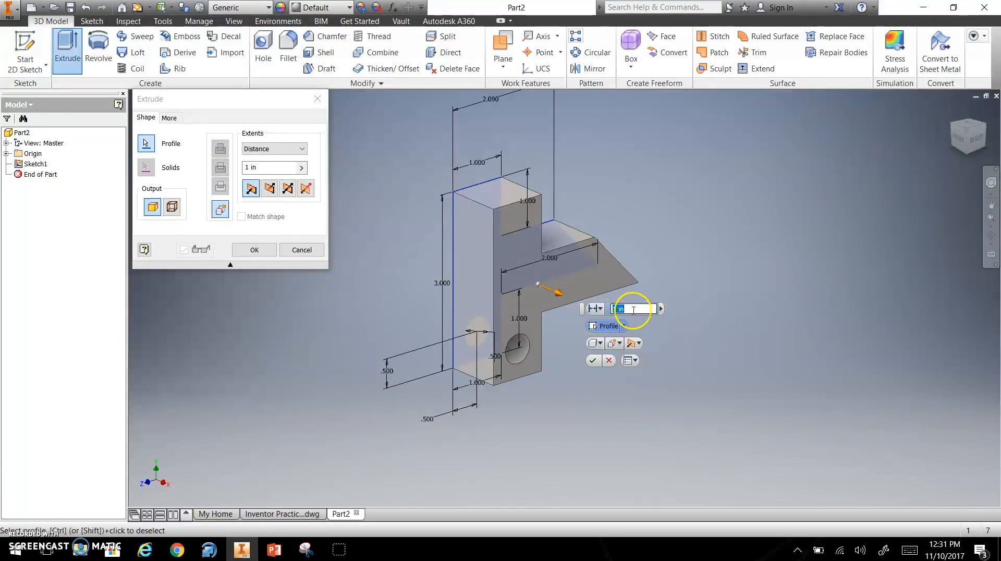
drag(625, 310, 620, 309)
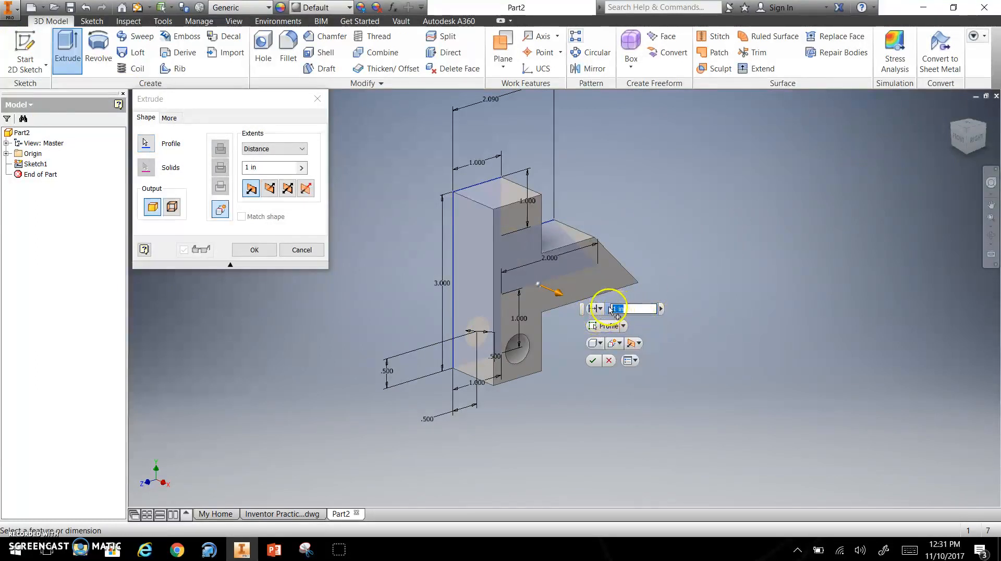
click(593, 362)
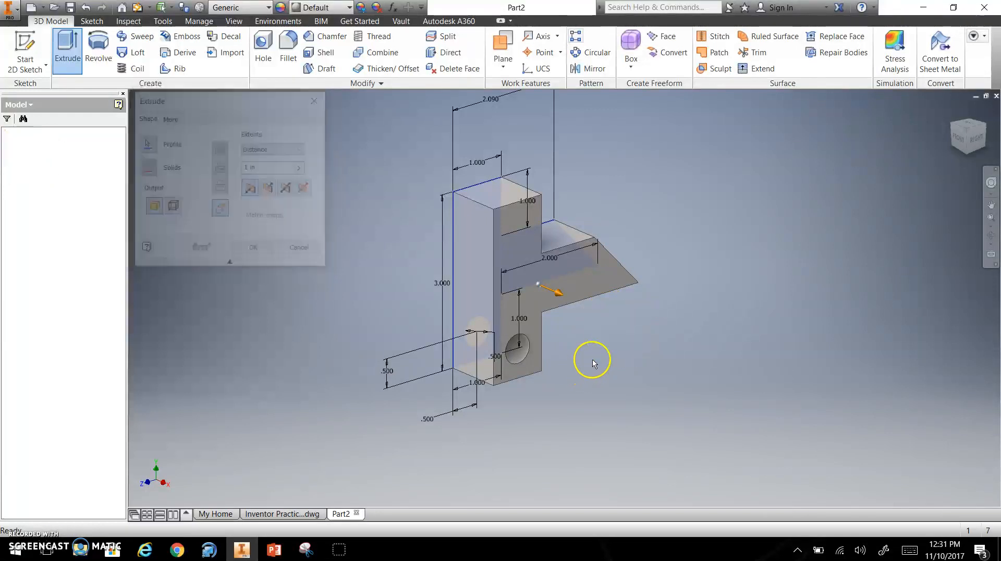
Step: Start a sketch on the tall flat rectangular face and draw a 0.5 in diameter circle near its centre
mouse_move(593, 356)
shift+middle_down()
mouse_move(543, 321)
mouse_move(577, 321)
mouse_move(620, 299)
mouse_move(679, 306)
mouse_move(631, 287)
mouse_move(662, 322)
mouse_move(689, 309)
mouse_move(623, 308)
mouse_move(501, 271)
shift+middle_up()
click(11, 56)
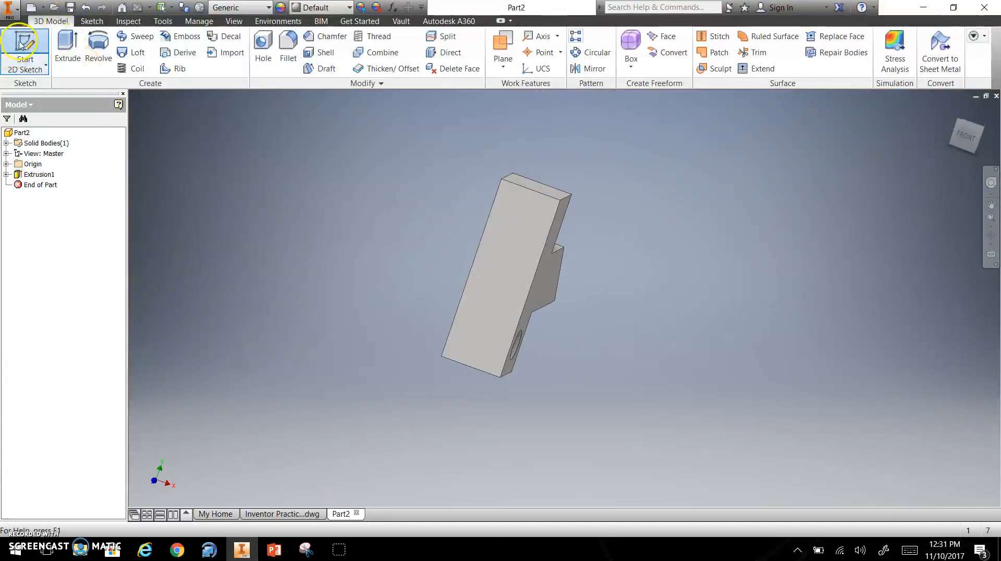
click(514, 263)
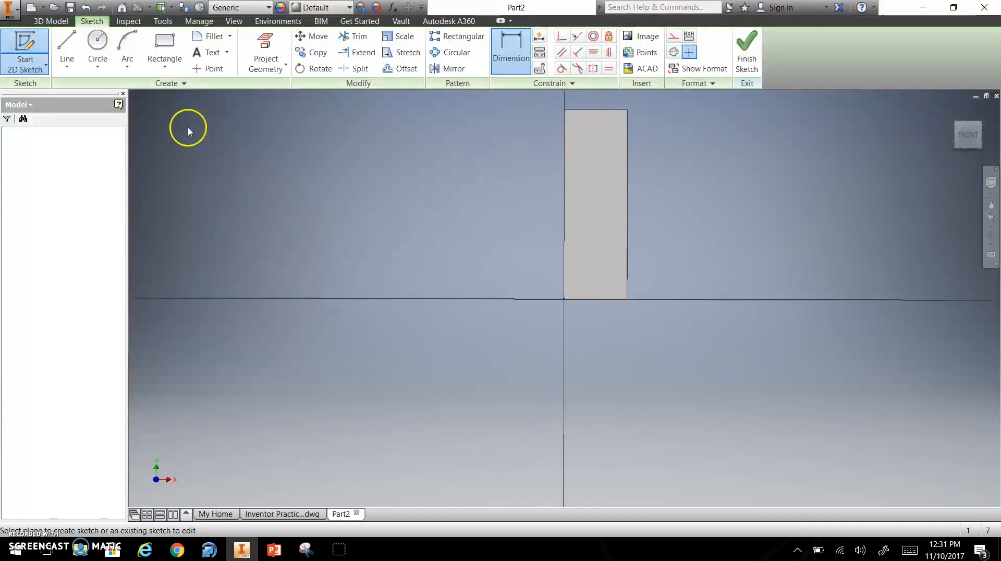
click(97, 44)
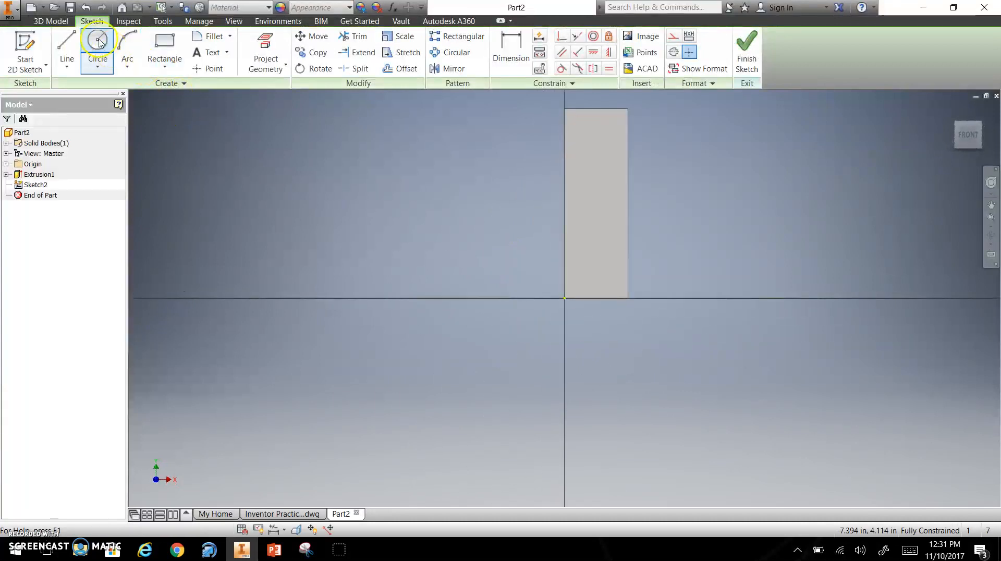
click(595, 202)
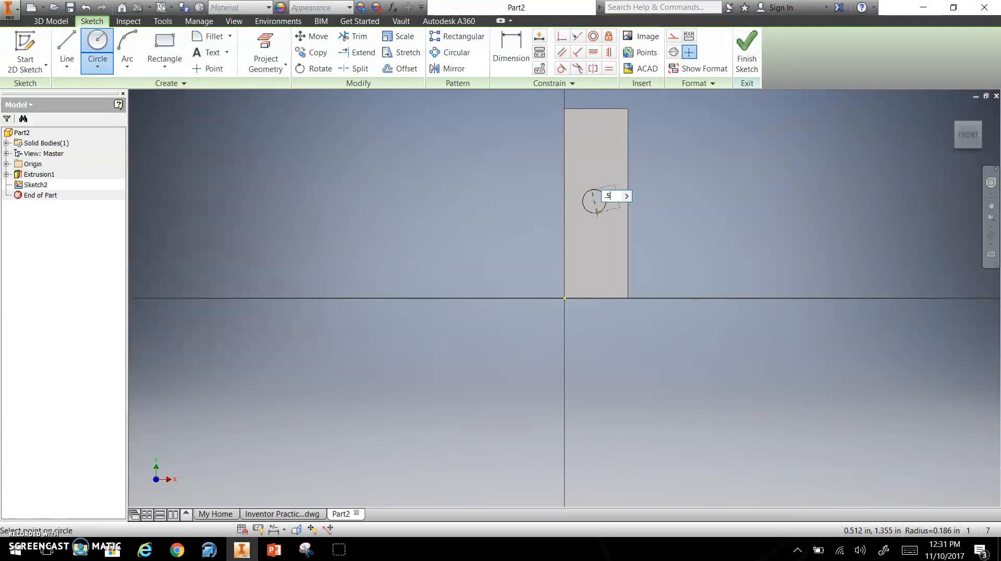
text(.5)
key(Return)
key(Escape)
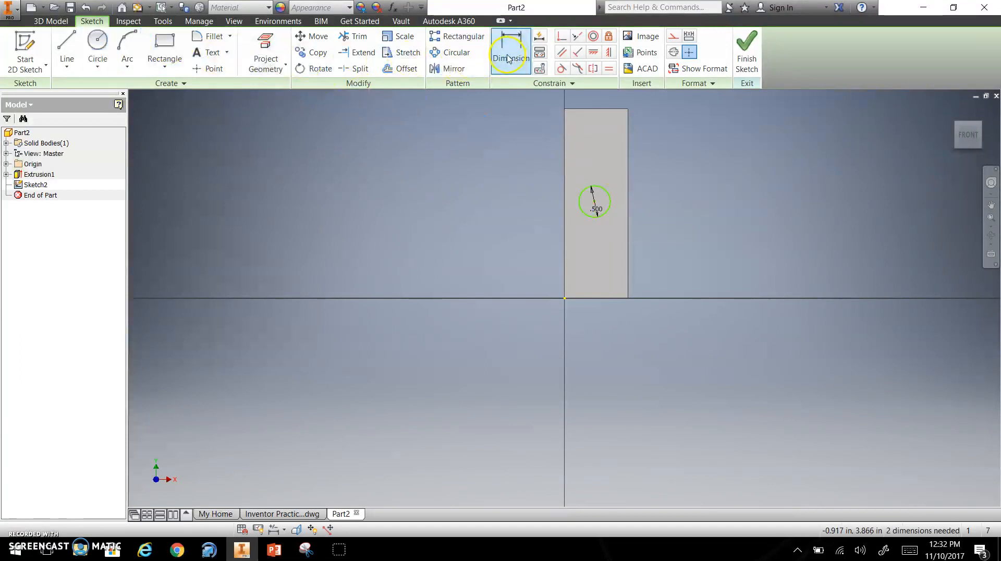
Step: Dimension the circle's centre 1.5 in above the tall face's bottom edge
click(509, 62)
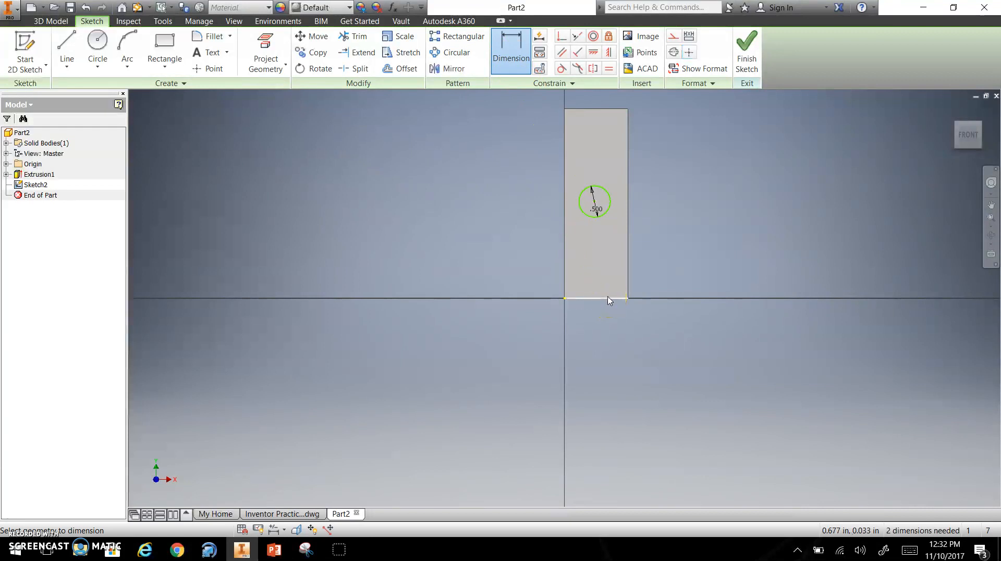
click(600, 201)
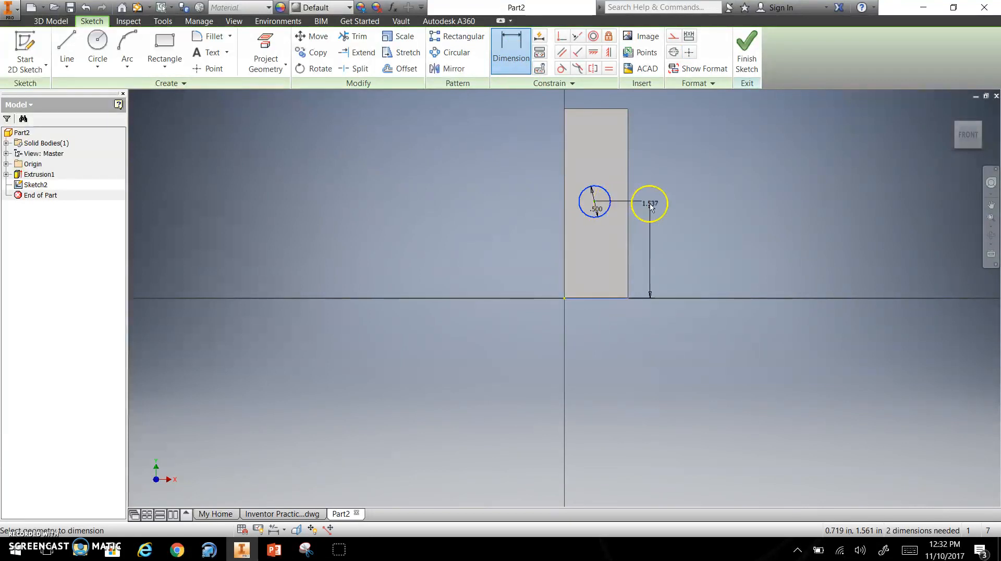
click(673, 241)
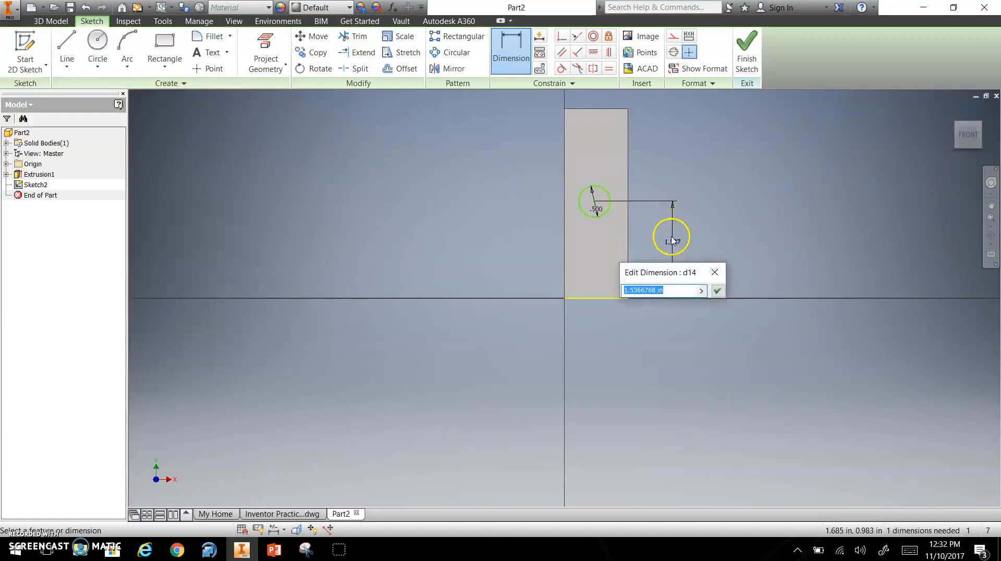
text(1.5)
key(Return)
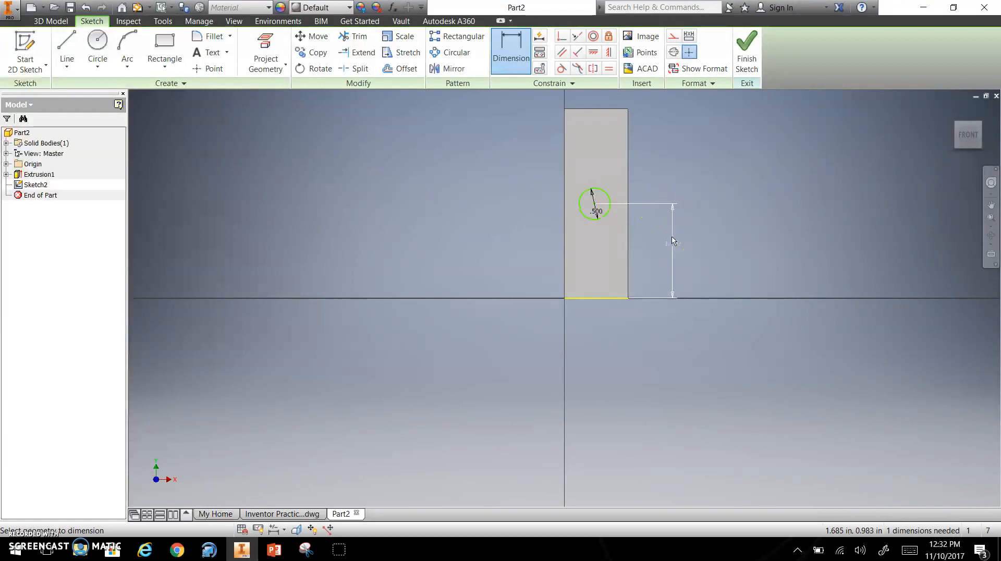
Step: Dimension the circle's centre 0.5 in horizontally from the tall face's long vertical edge
click(525, 61)
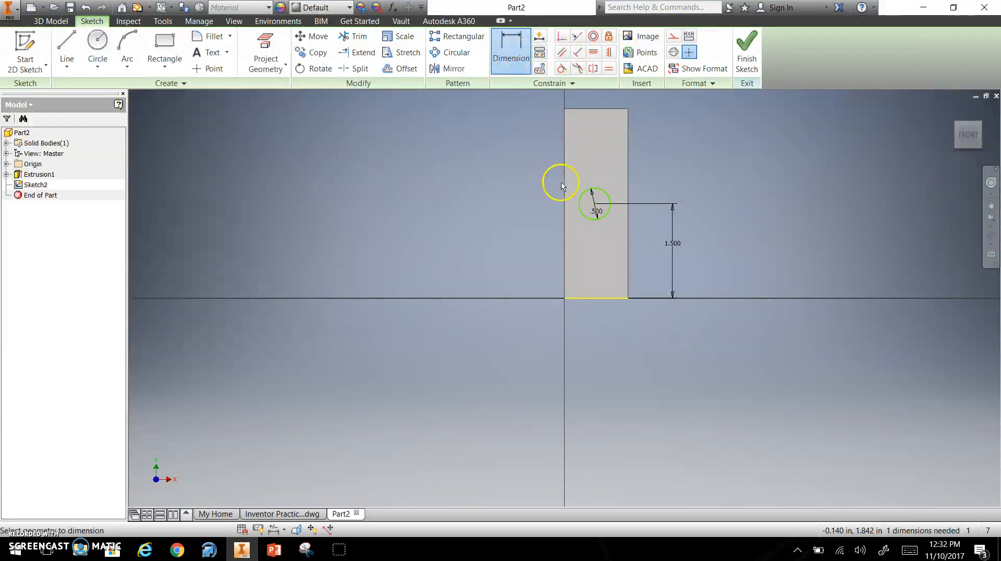
click(602, 194)
click(578, 99)
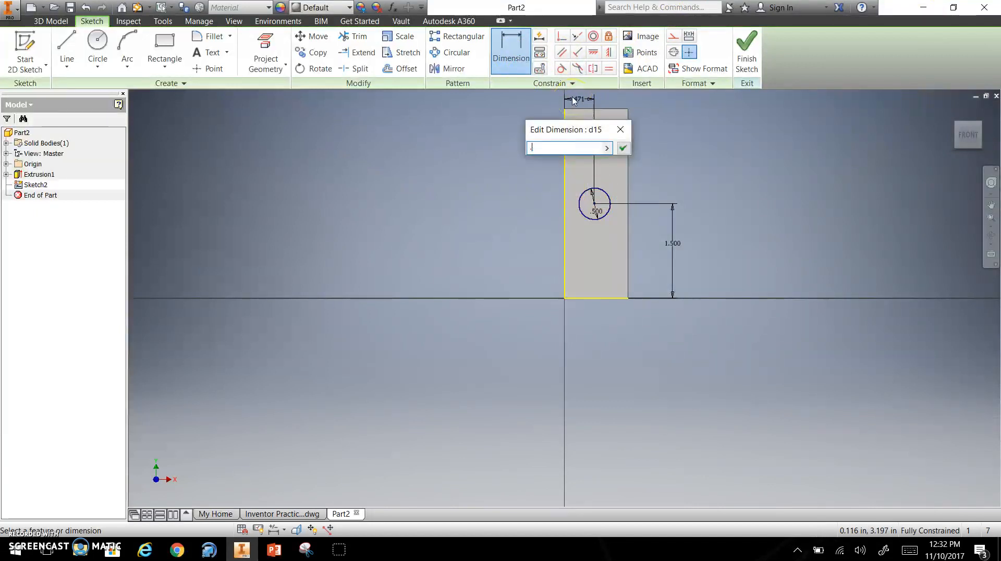
text(.5)
key(Return)
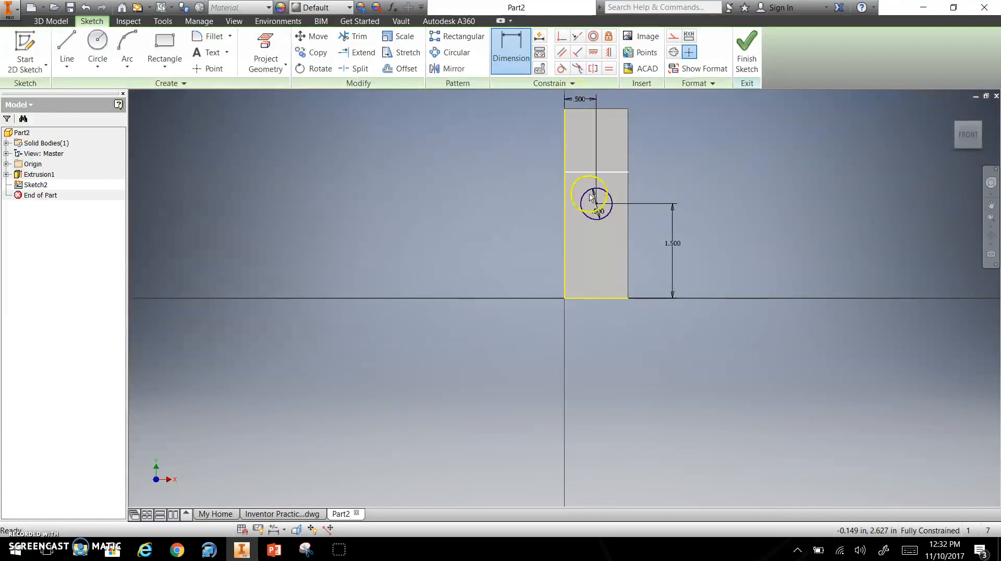
key(Escape)
Step: Finish the sketch and cut-extrude the circle 4 in through the block and the slanted arm
middle_drag(614, 234, 606, 319)
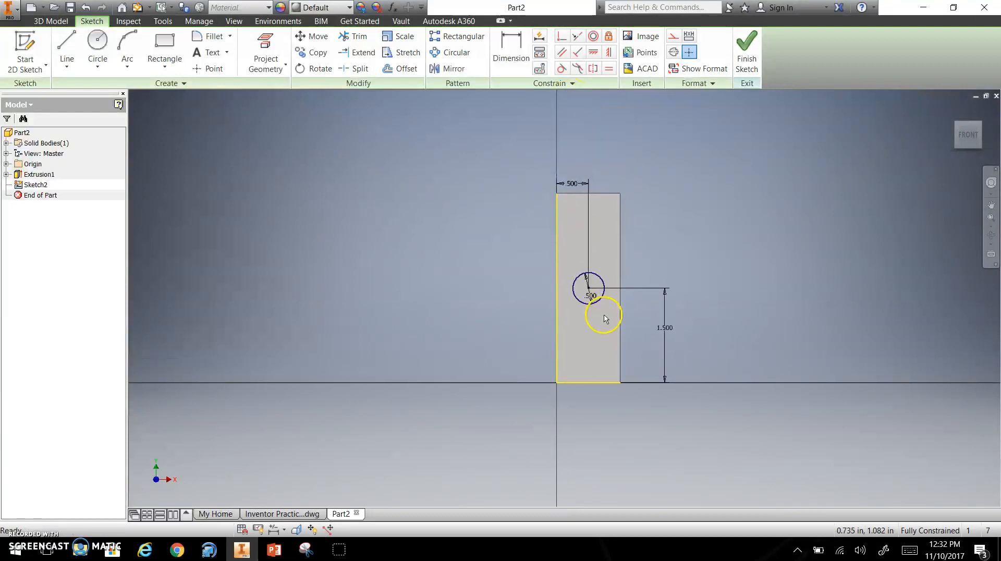
click(733, 50)
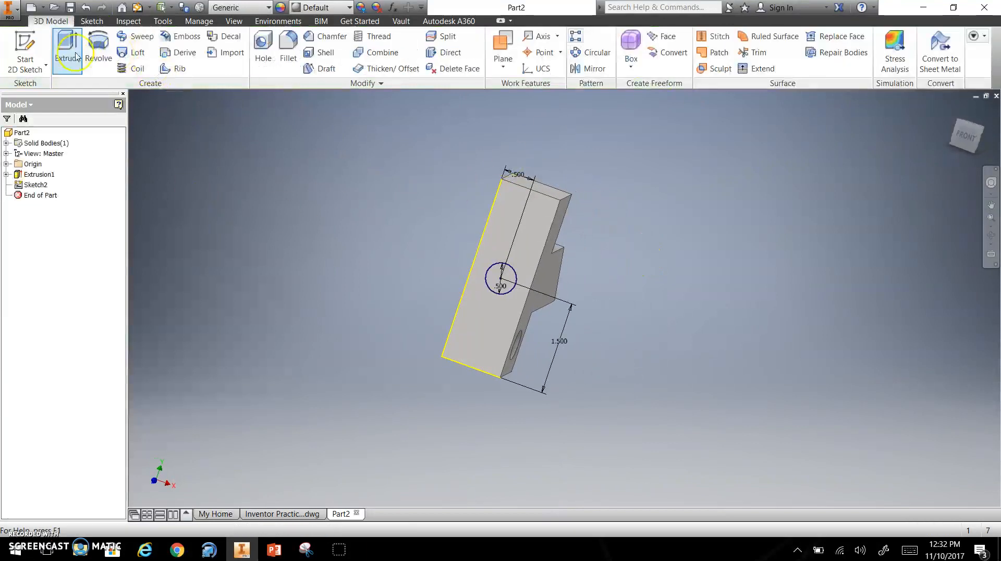
click(70, 53)
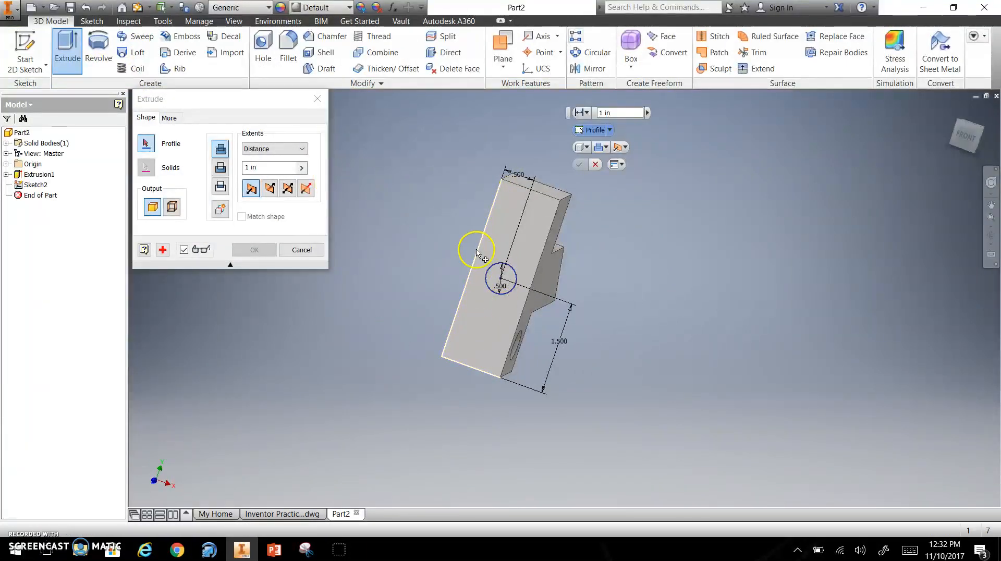
click(503, 270)
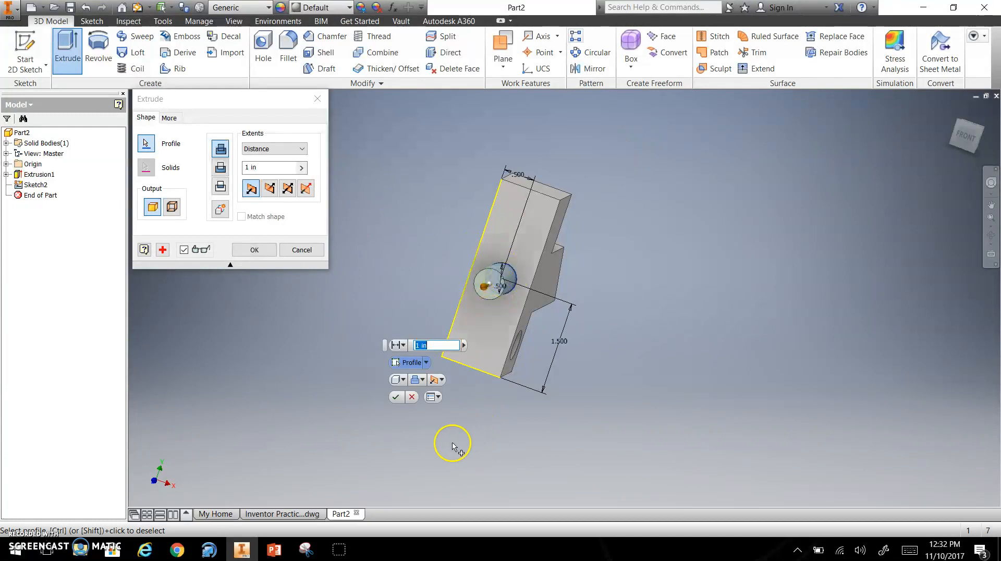
click(417, 385)
click(436, 409)
shift+middle_drag(540, 379, 490, 277)
drag(530, 273, 693, 271)
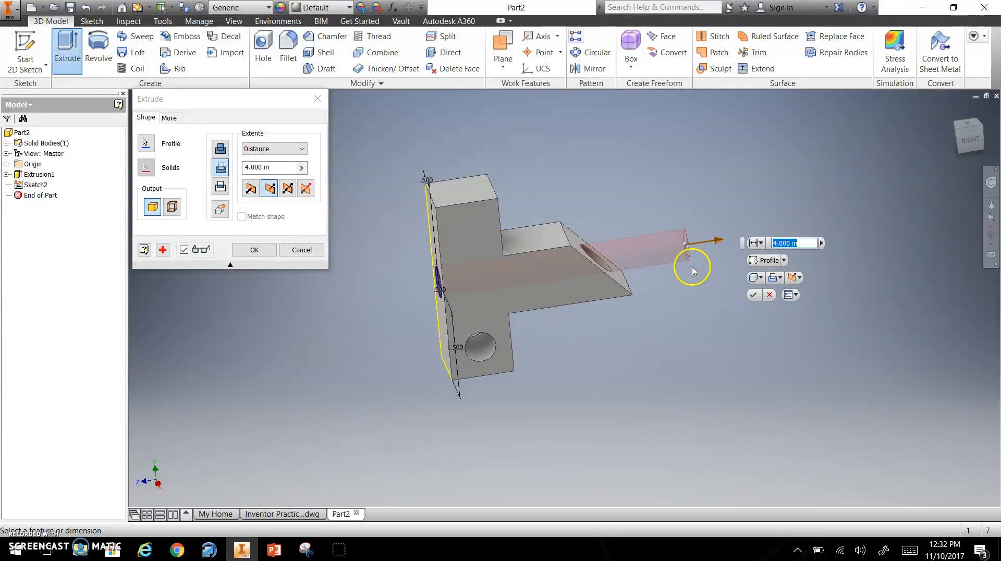
click(754, 295)
Step: Start a 0.125 in chamfer and select the side face's edges around the upright block and along the arm's underside
shift+middle_drag(556, 351, 515, 263)
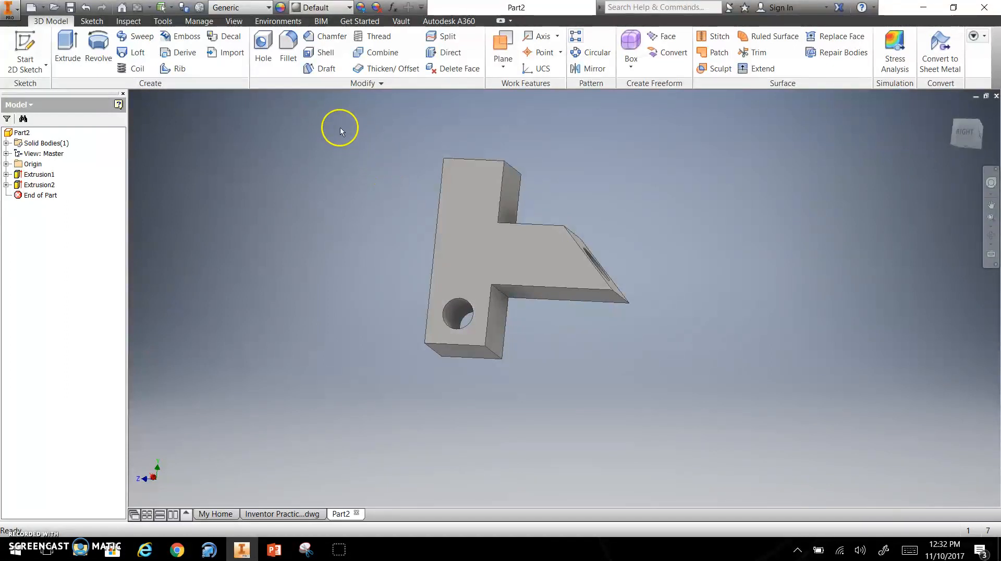
click(327, 36)
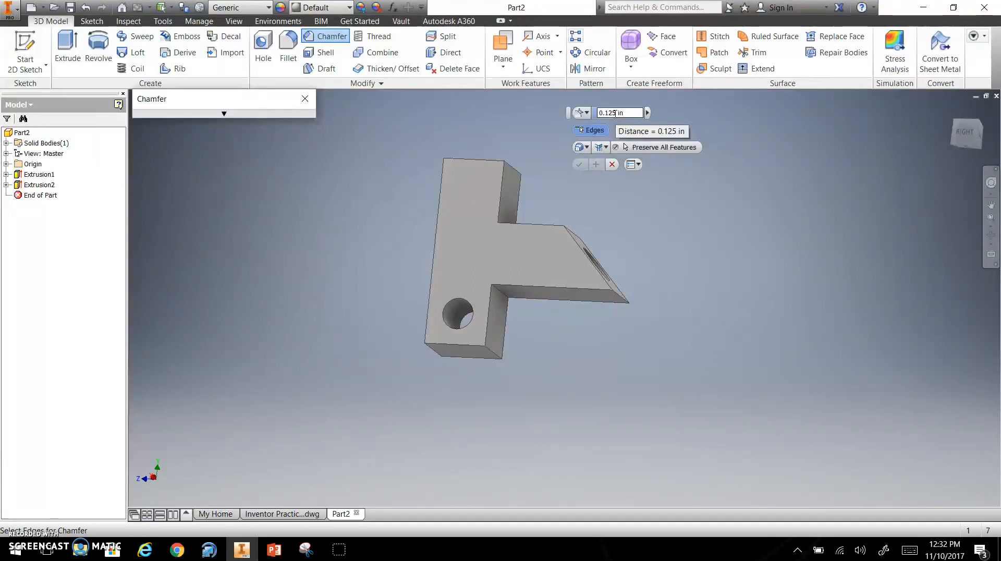
click(496, 198)
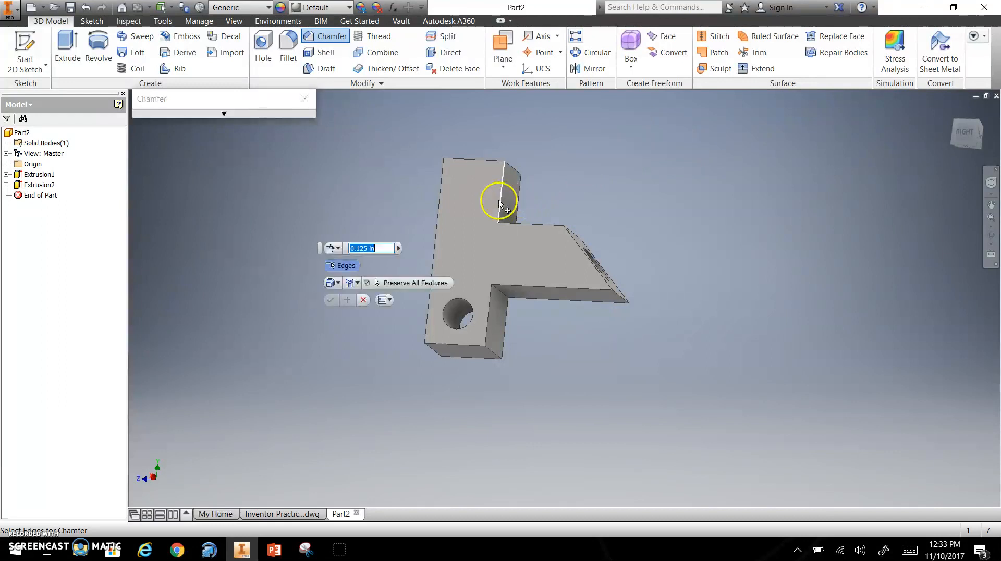
click(488, 161)
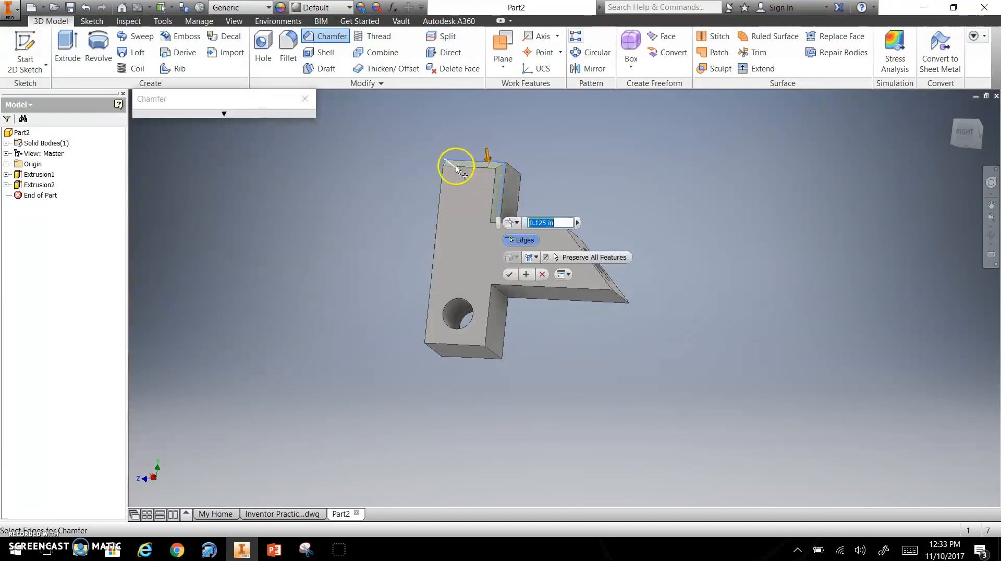
click(442, 173)
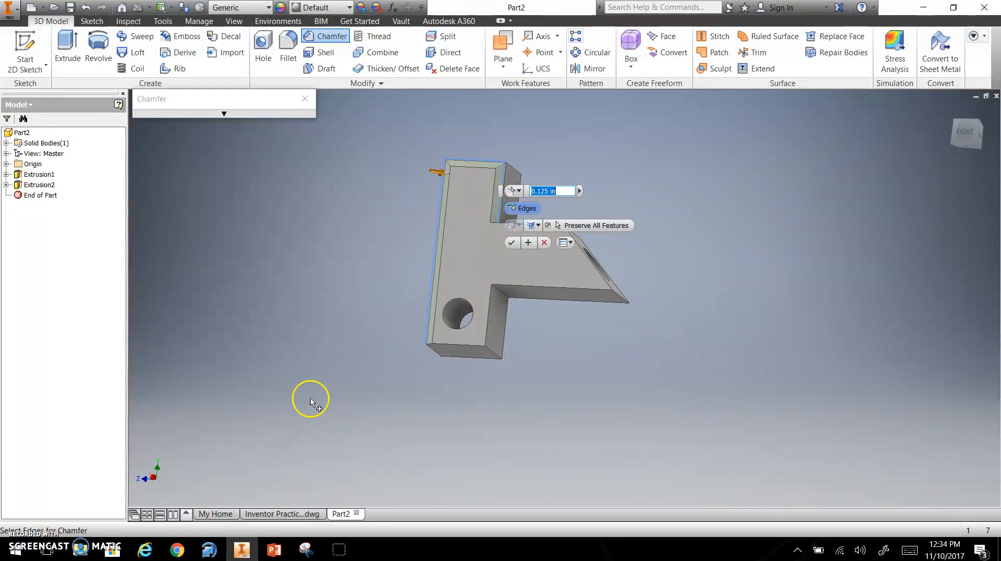
click(546, 289)
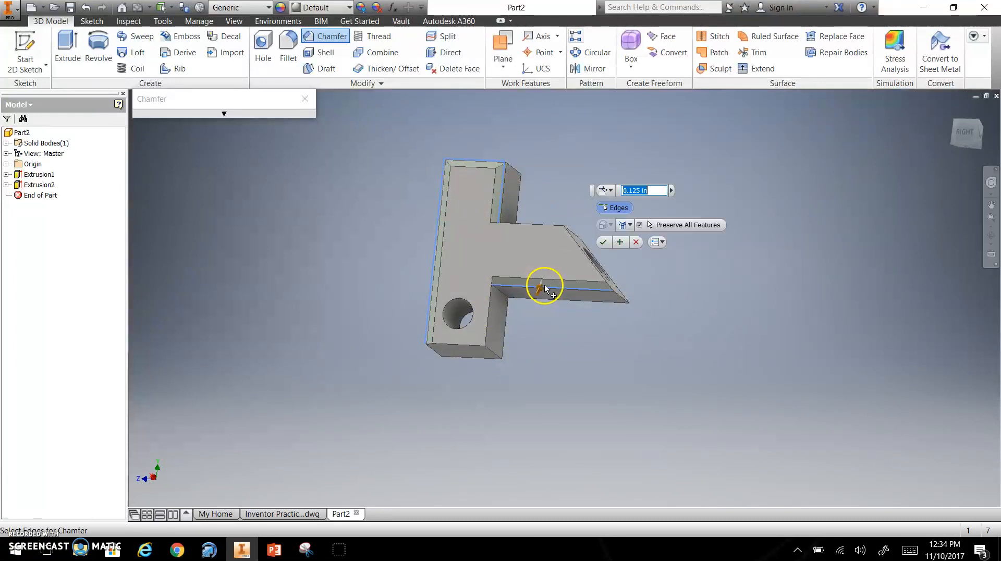
click(492, 310)
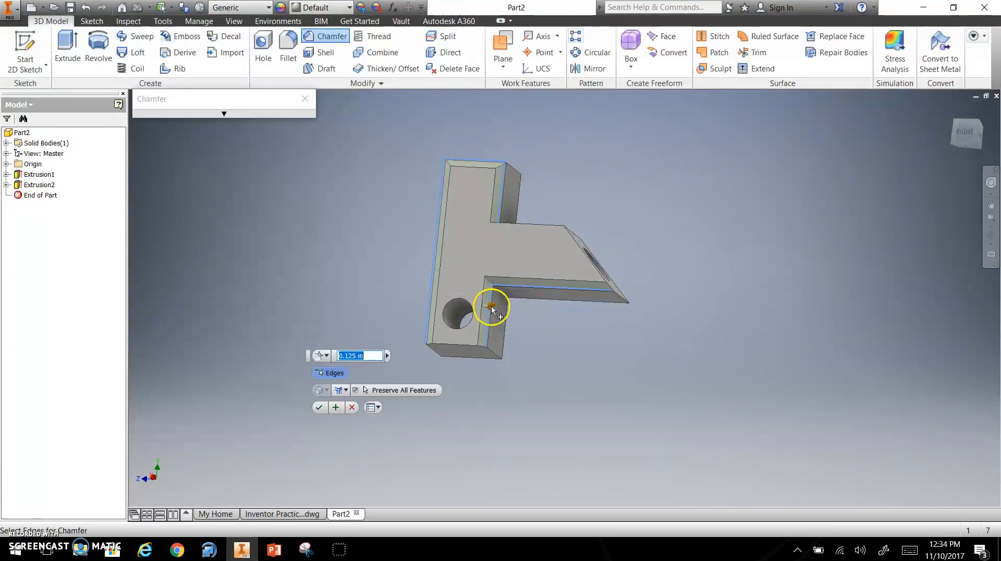
click(463, 346)
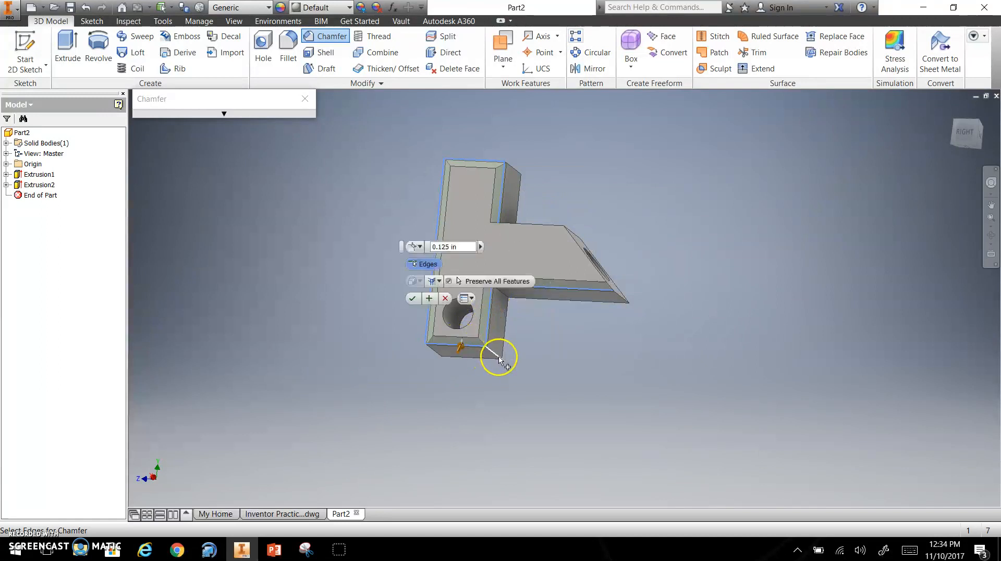
Step: Add the tall flat face's edges, its hole rim and edges along the opposite side face to the chamfer selection
shift+middle_drag(483, 383, 284, 402)
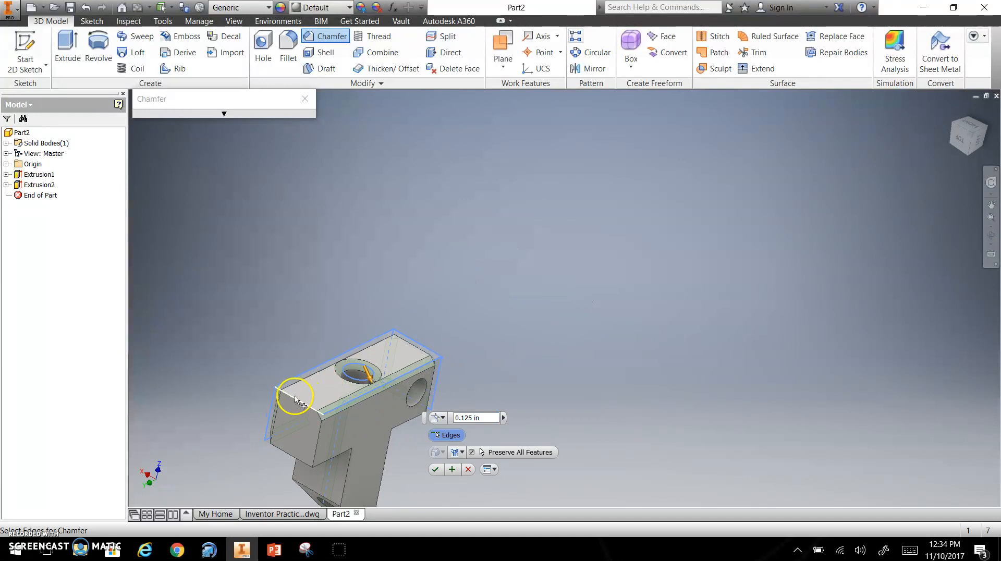
click(320, 436)
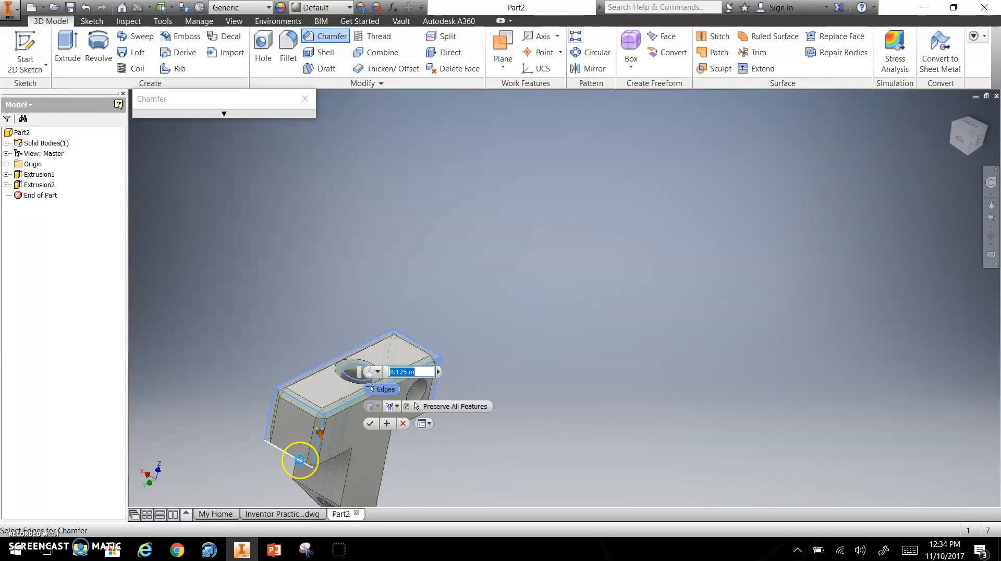
click(332, 457)
click(346, 467)
middle_drag(339, 467, 325, 366)
shift+middle_drag(340, 420, 311, 340)
Step: Add the remaining arm and block edges plus the side and slanted-face hole rims, and apply the 0.125 in chamfer
click(310, 340)
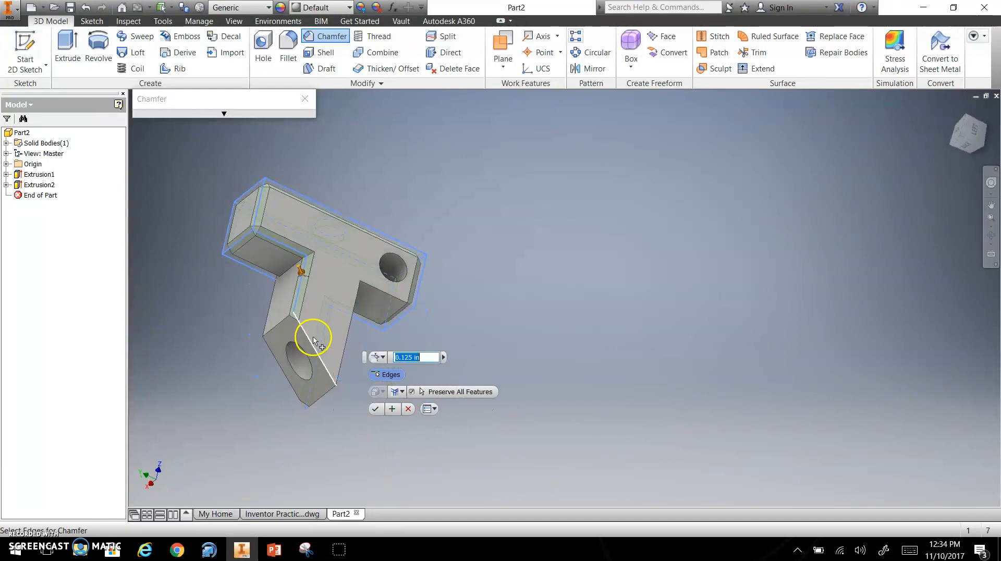
click(350, 325)
click(374, 289)
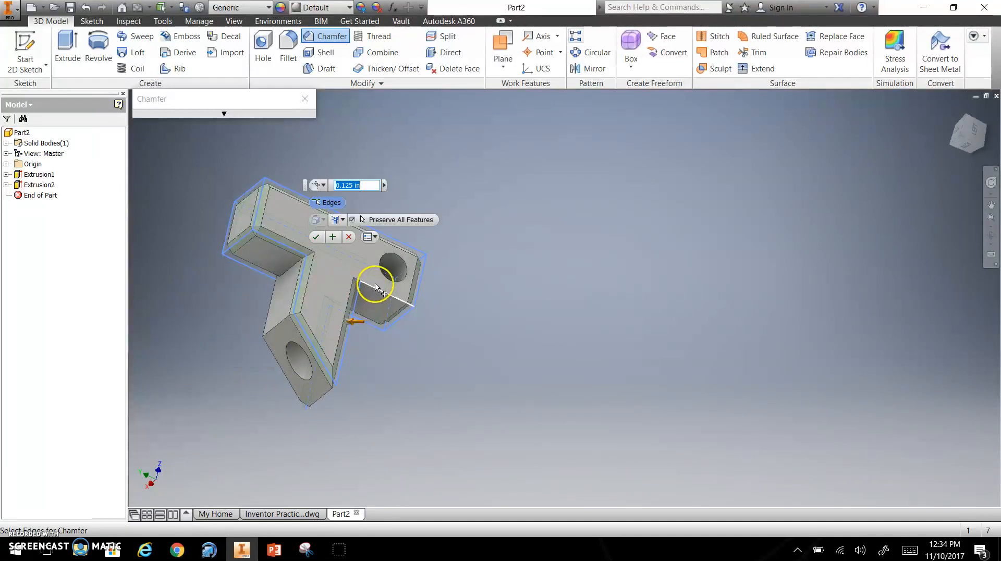
click(386, 273)
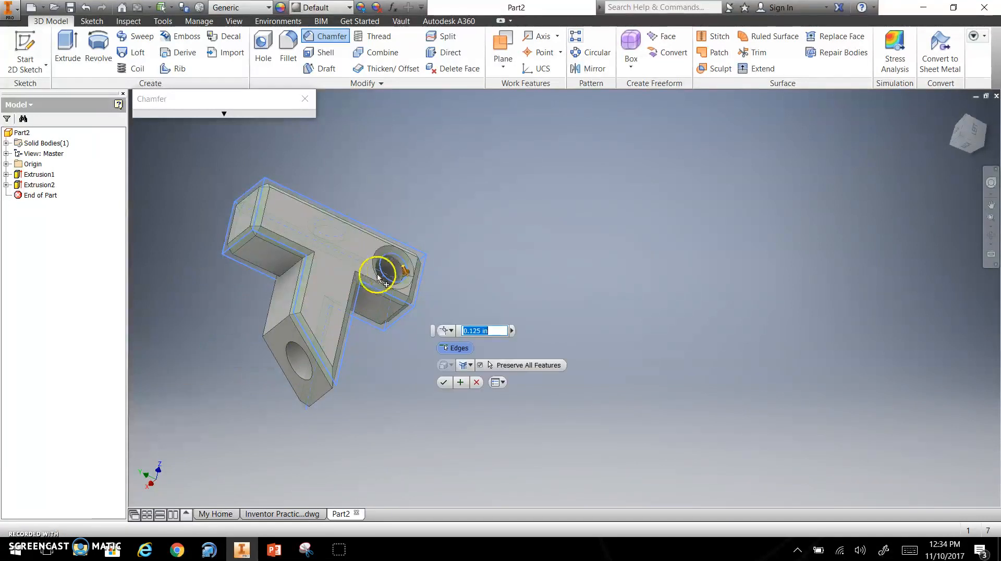
click(303, 354)
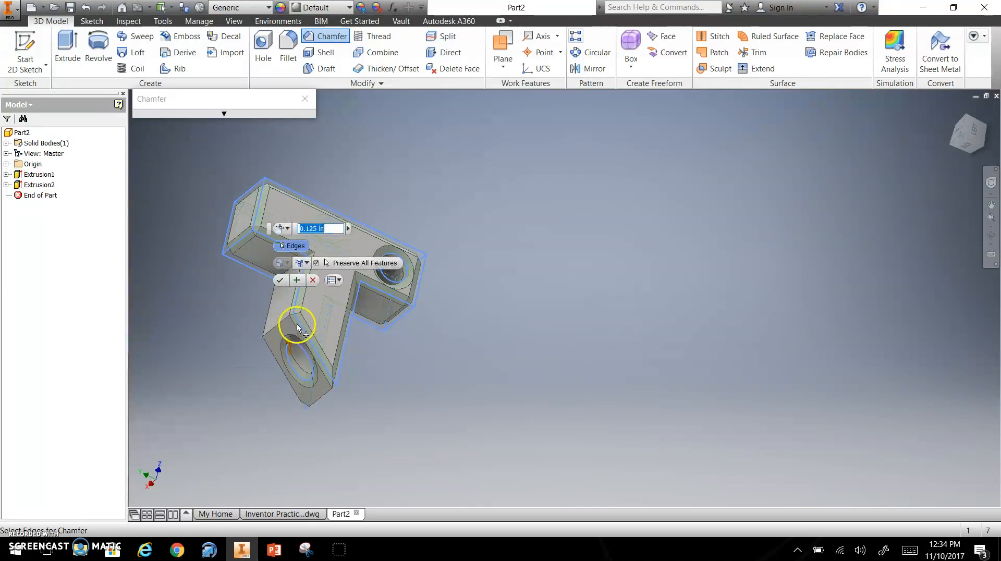
click(282, 281)
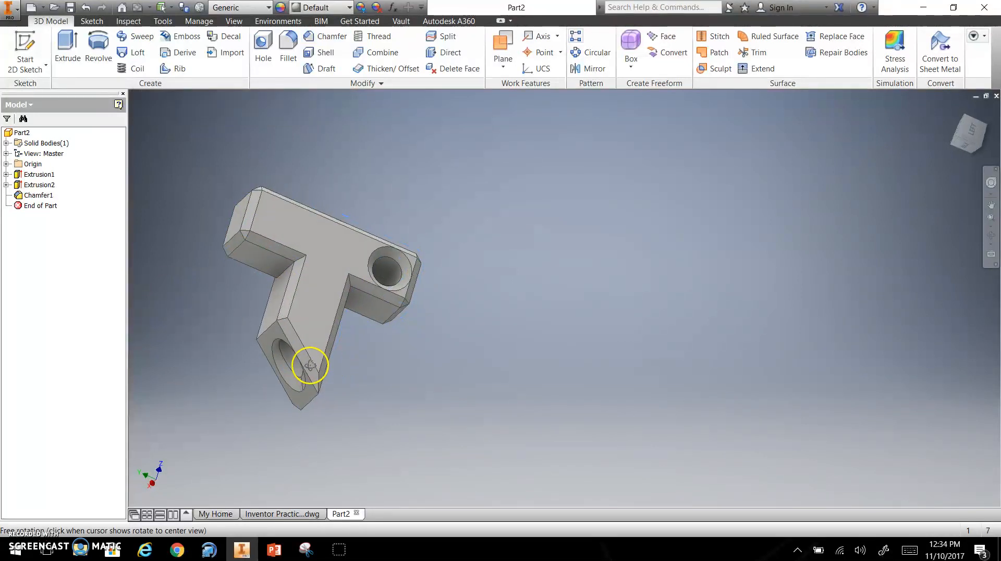
Step: Reopen the chamfer feature to review its selected edges, close it and inspect the chamfered part from several sides
right_click(55, 197)
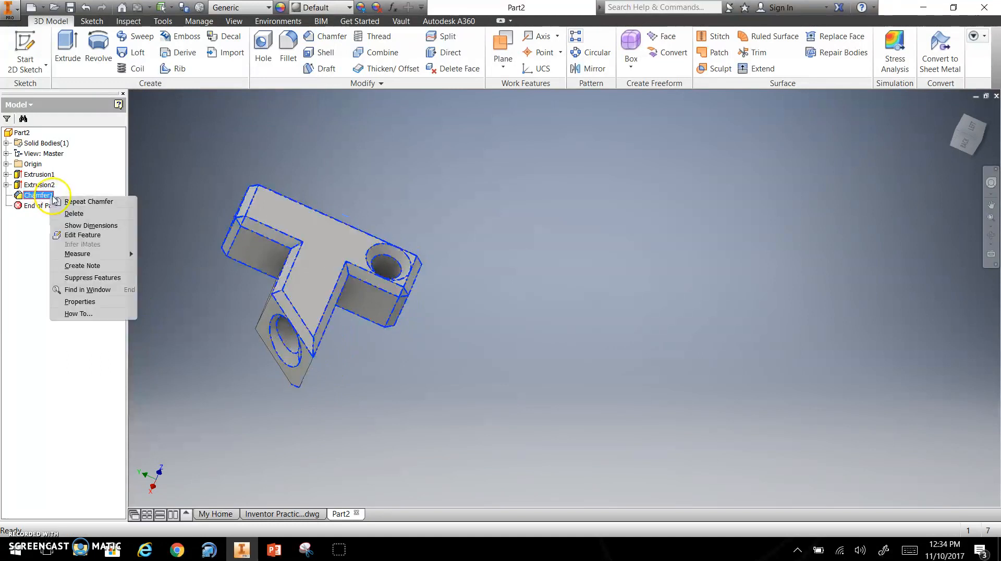
click(76, 235)
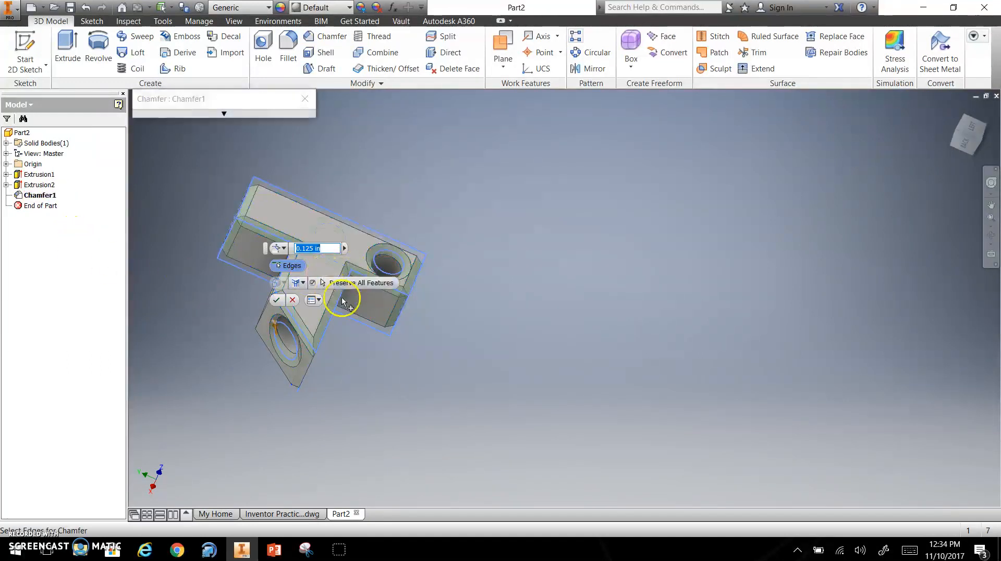
click(283, 299)
shift+middle_drag(353, 358, 340, 307)
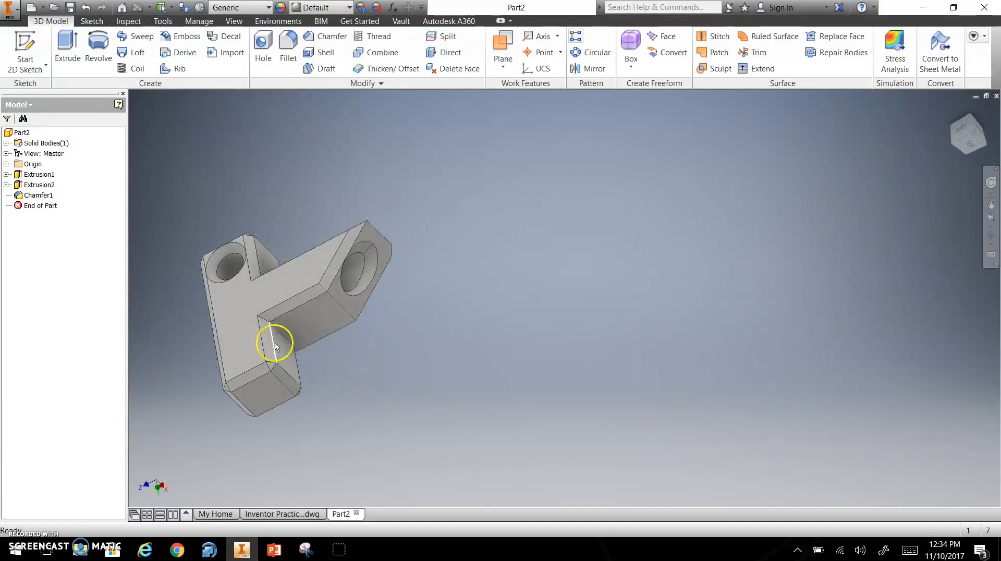
scroll(275, 343, up, 3)
shift+middle_drag(295, 337, 315, 371)
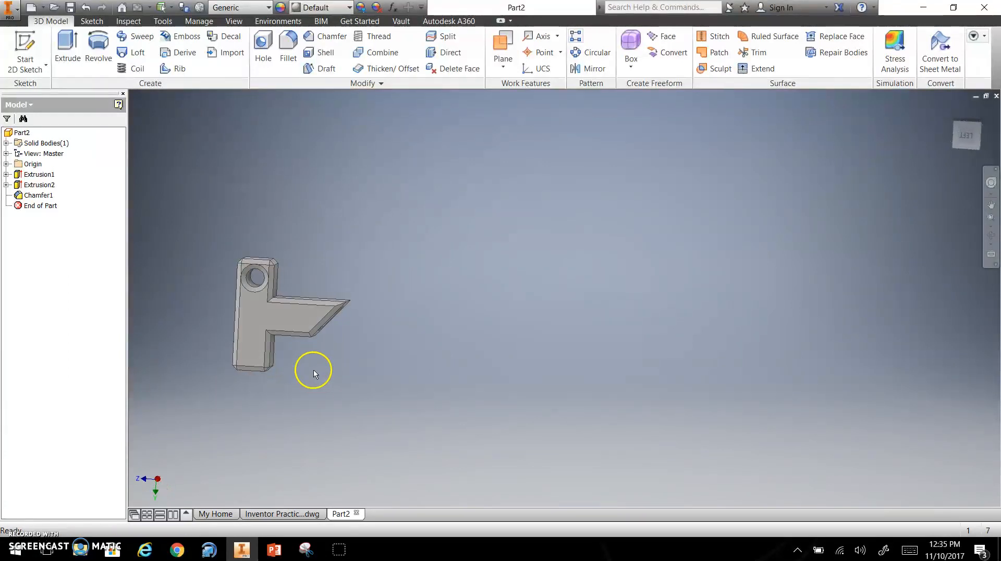
Step: Set the part's appearance to Gold from the Inventor Material Library
click(349, 8)
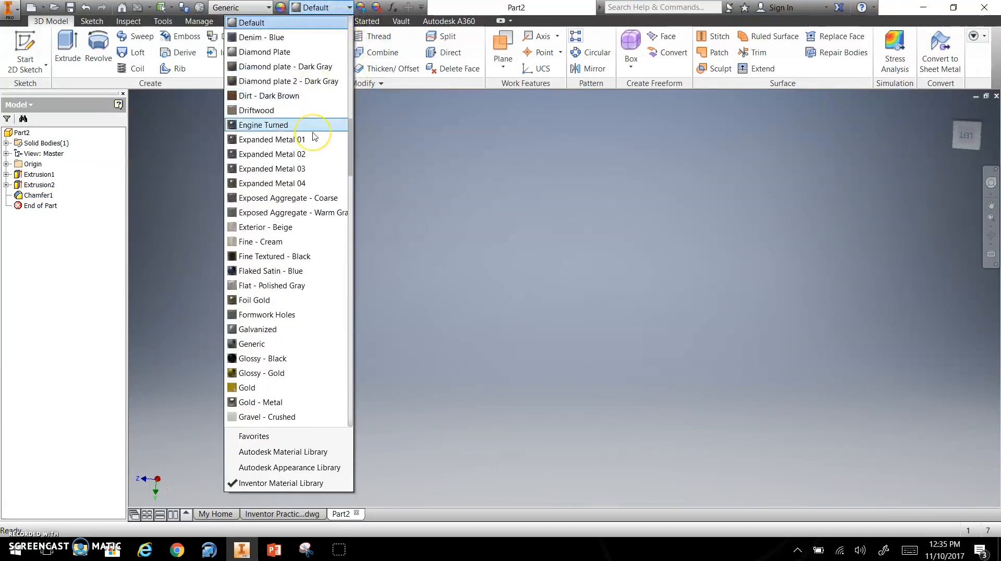
key(g)
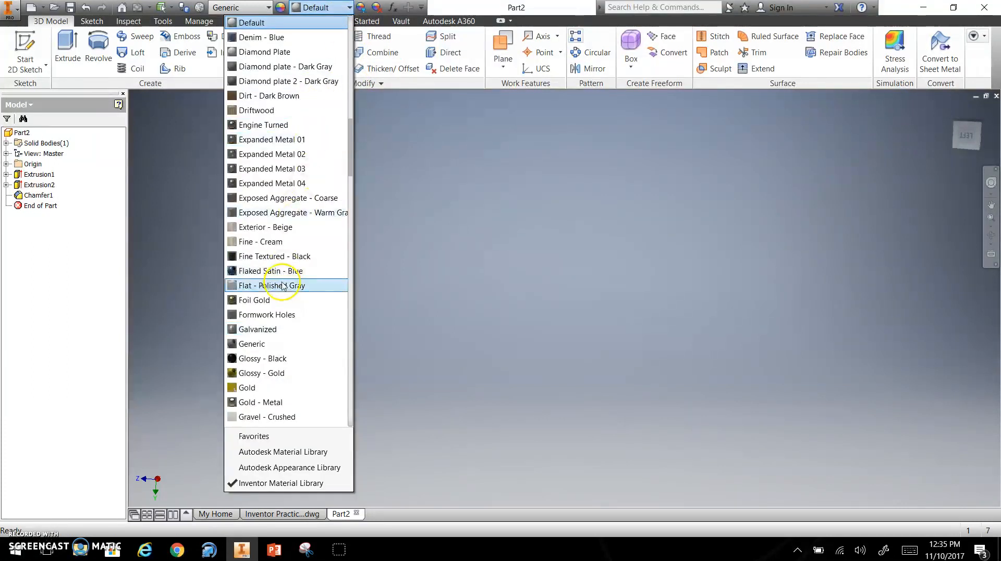
scroll(275, 285, down, 1)
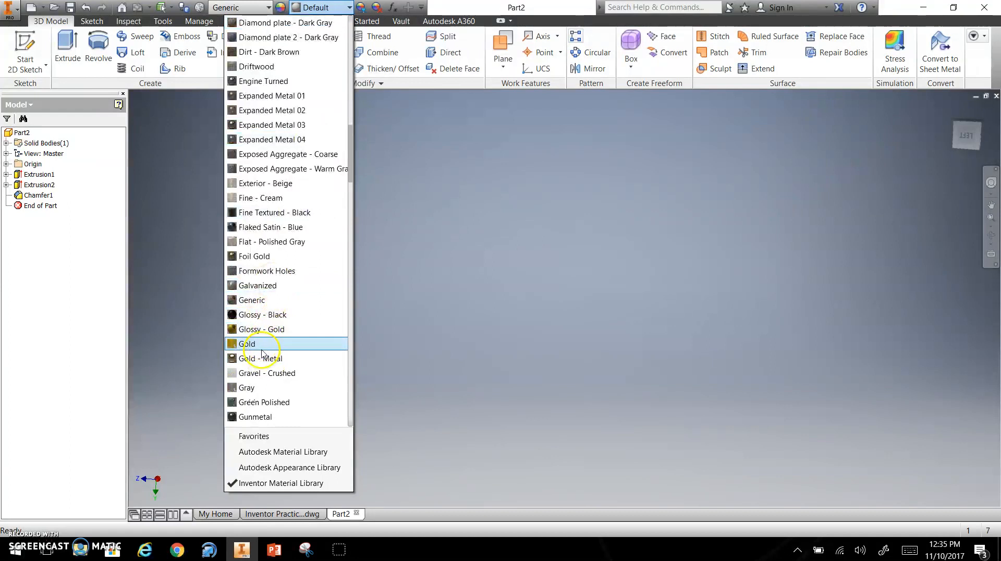
click(265, 347)
mouse_move(291, 380)
shift+middle_down()
mouse_move(293, 239)
mouse_move(292, 360)
shift+middle_up()
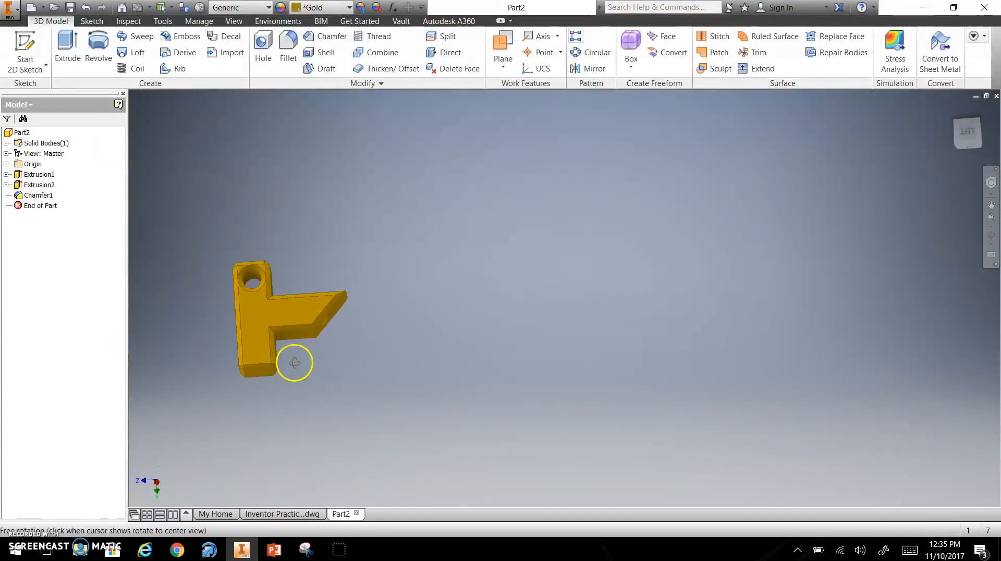
Step: Open the save dialog for the part, review the available save locations, and cancel without saving
click(12, 11)
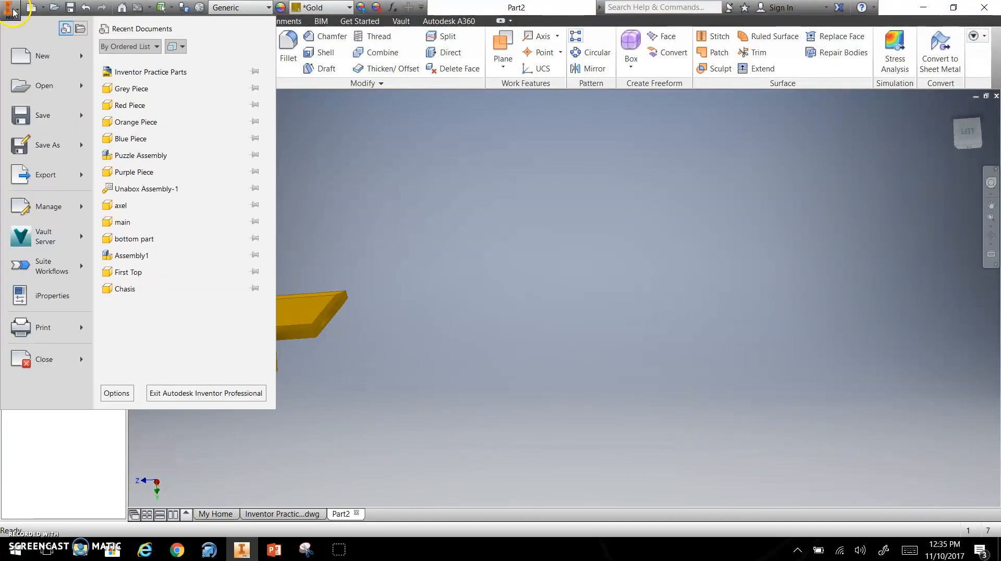
click(32, 122)
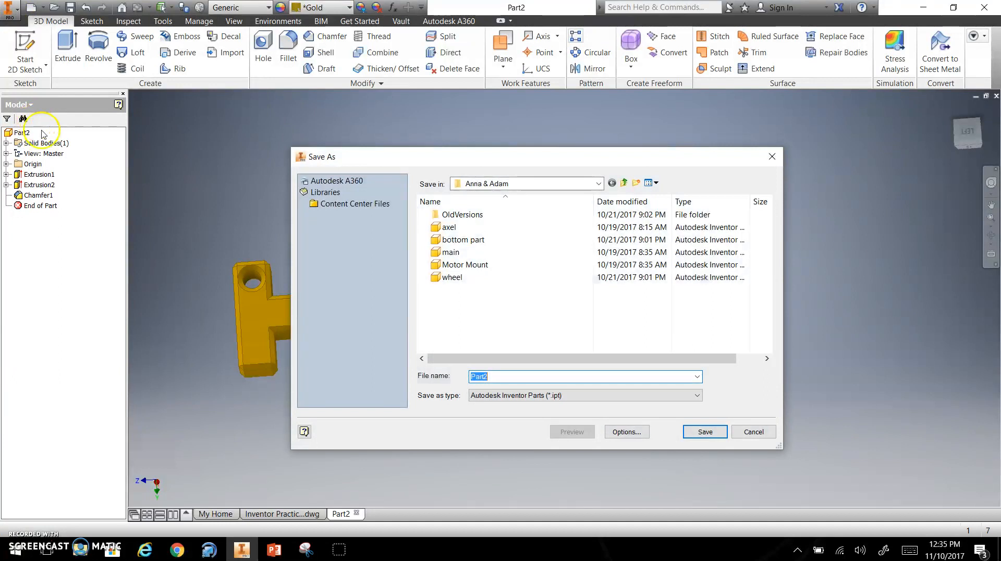
click(530, 186)
click(530, 187)
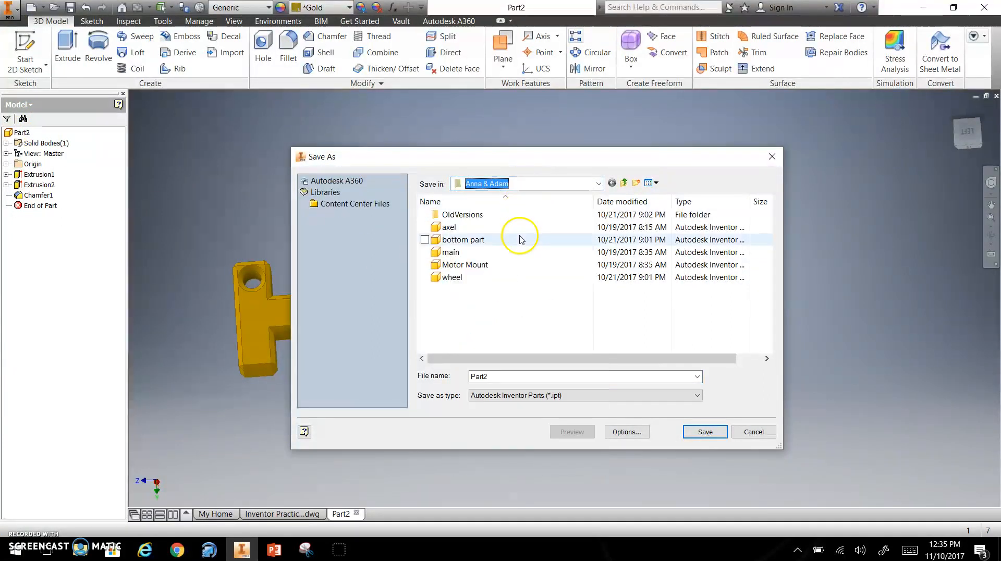
click(527, 188)
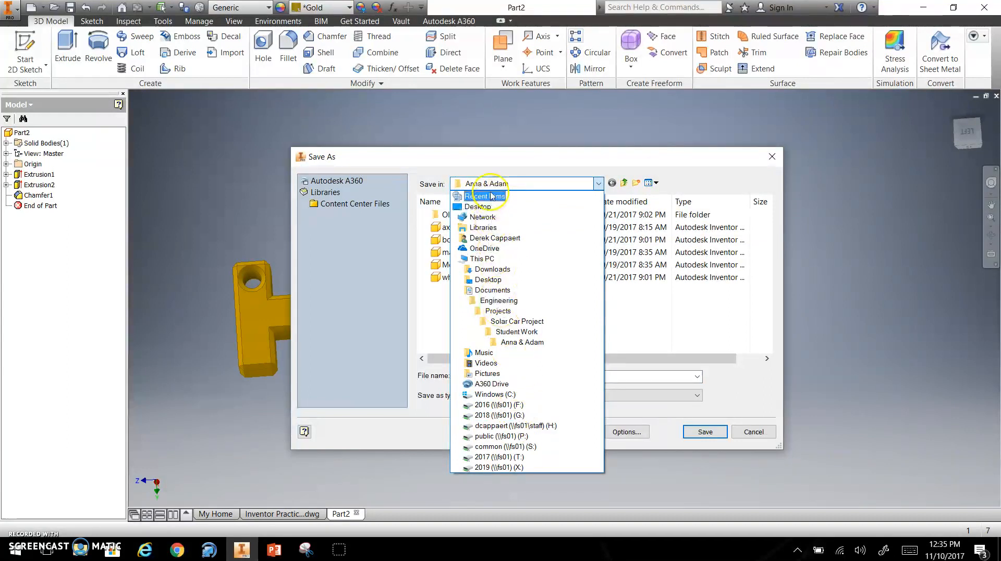
click(643, 395)
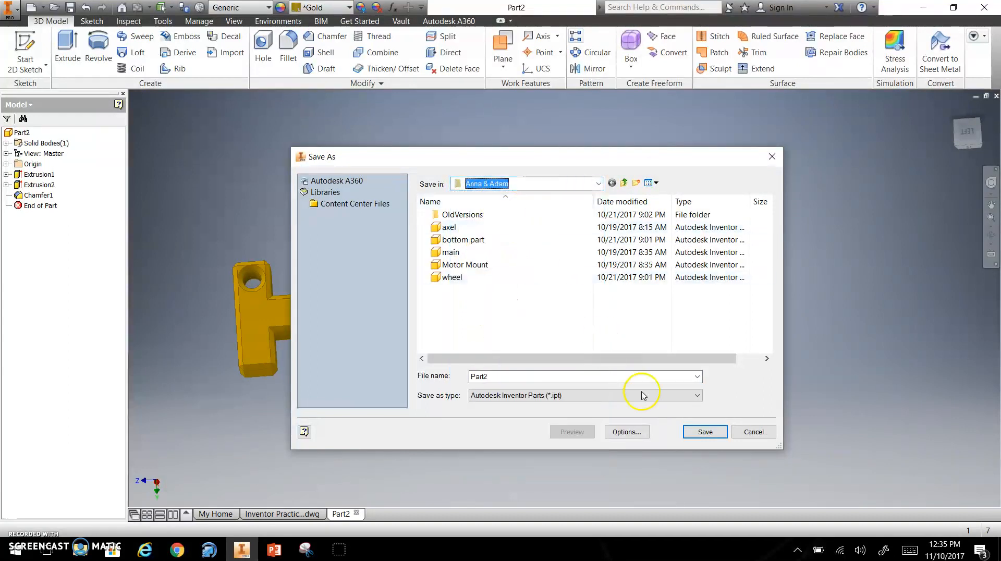
click(752, 435)
click(242, 292)
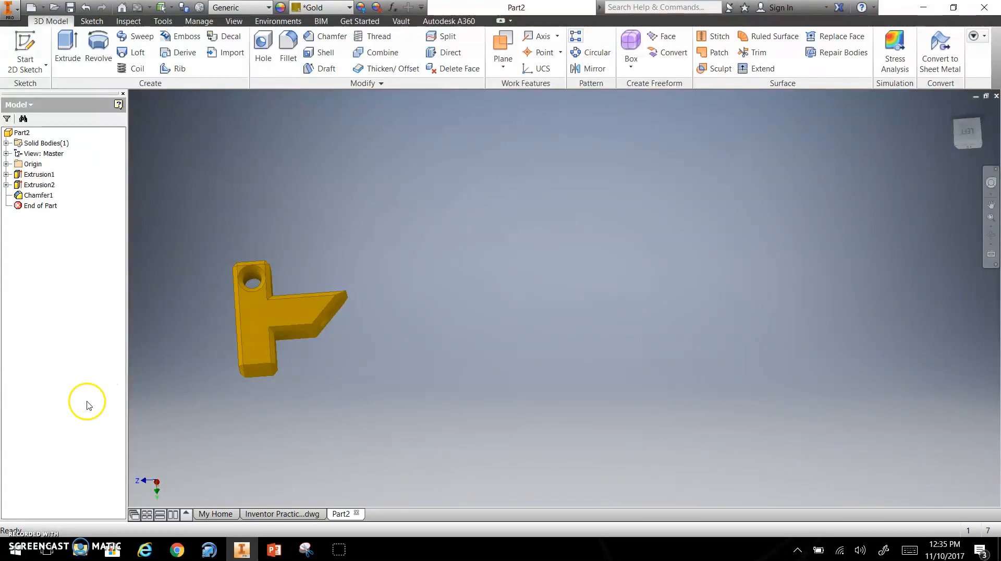